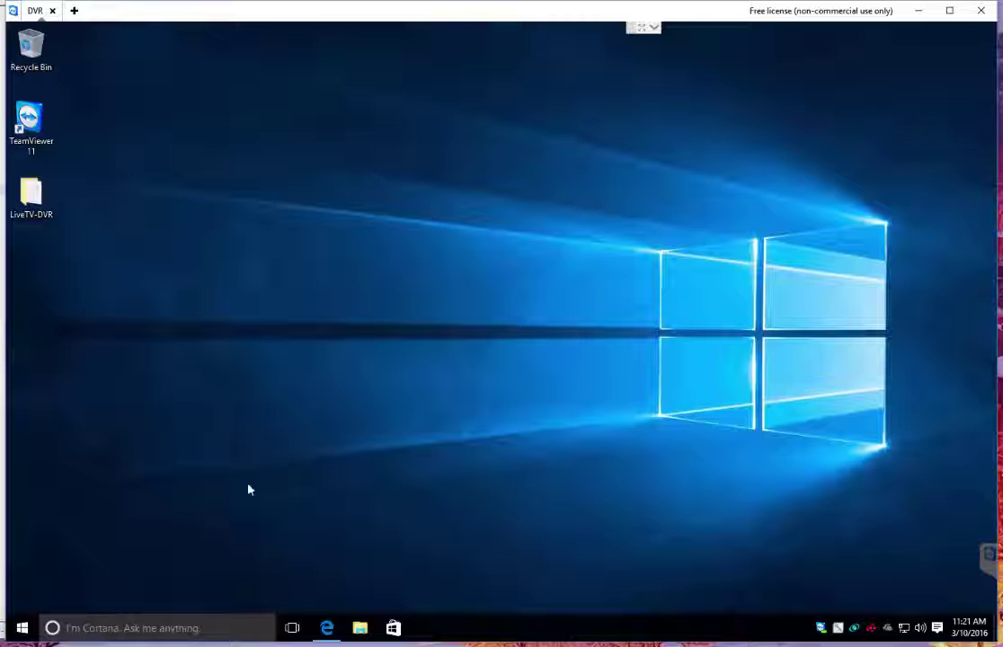
- Bring up the Edge browser and load the myhdhomerun.com page
{"action": "mouse_move", "coordinate": [326, 635]}
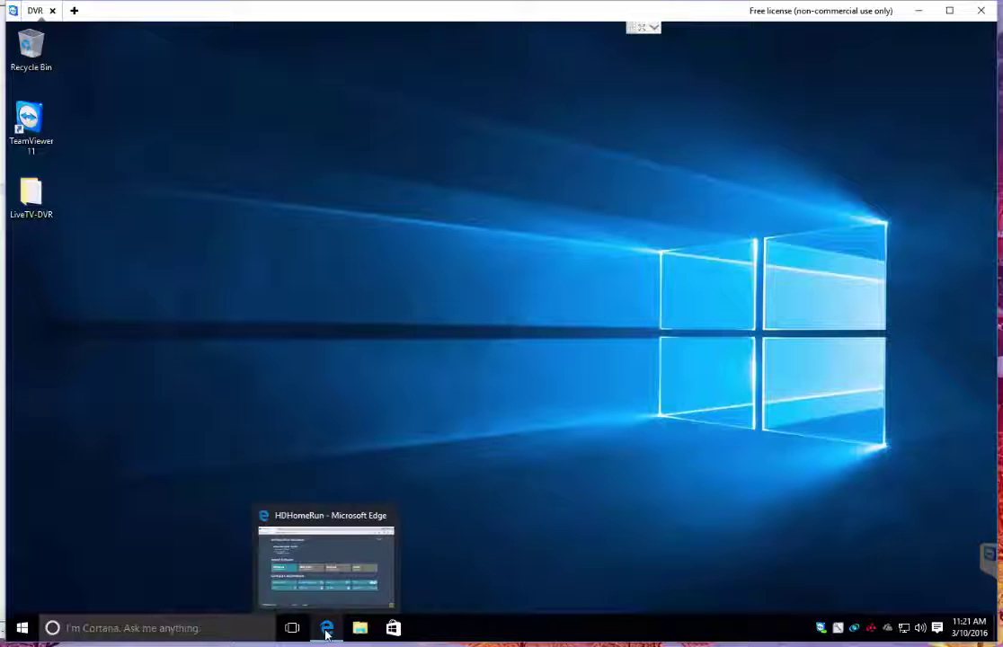
{"action": "left_click", "coordinate": [326, 634]}
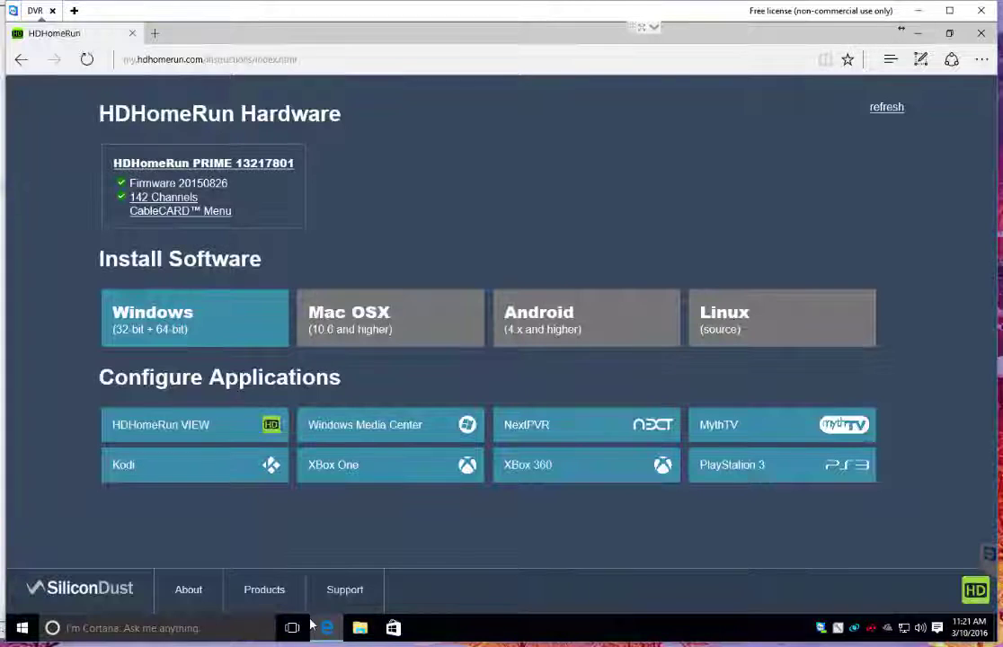
{"action": "left_click", "coordinate": [223, 60]}
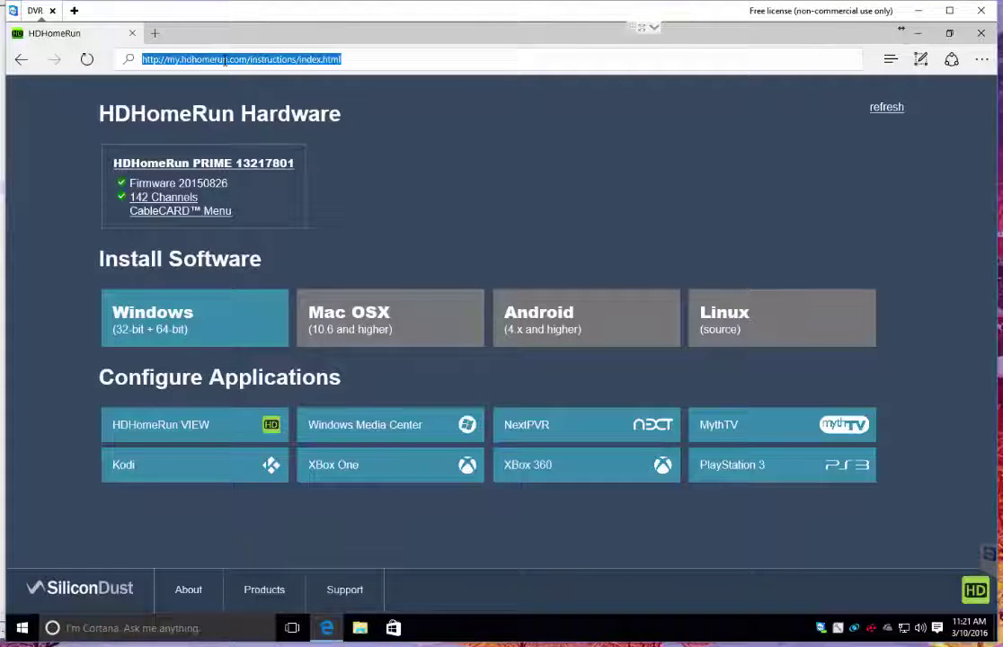
{"action": "type", "text": "myhdhomerun.com/"}
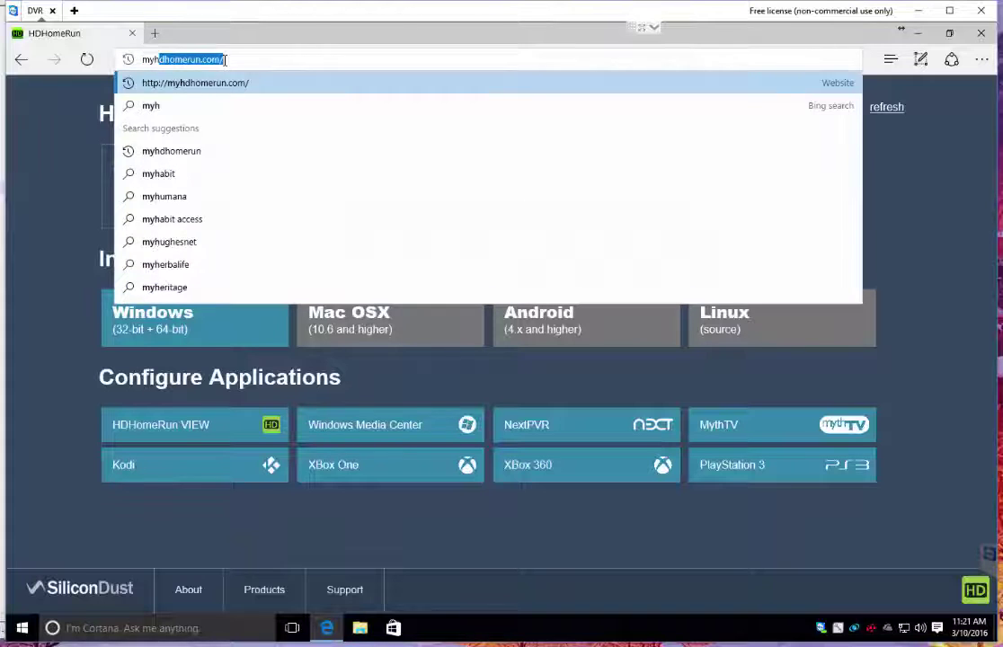
{"action": "key", "text": "Return"}
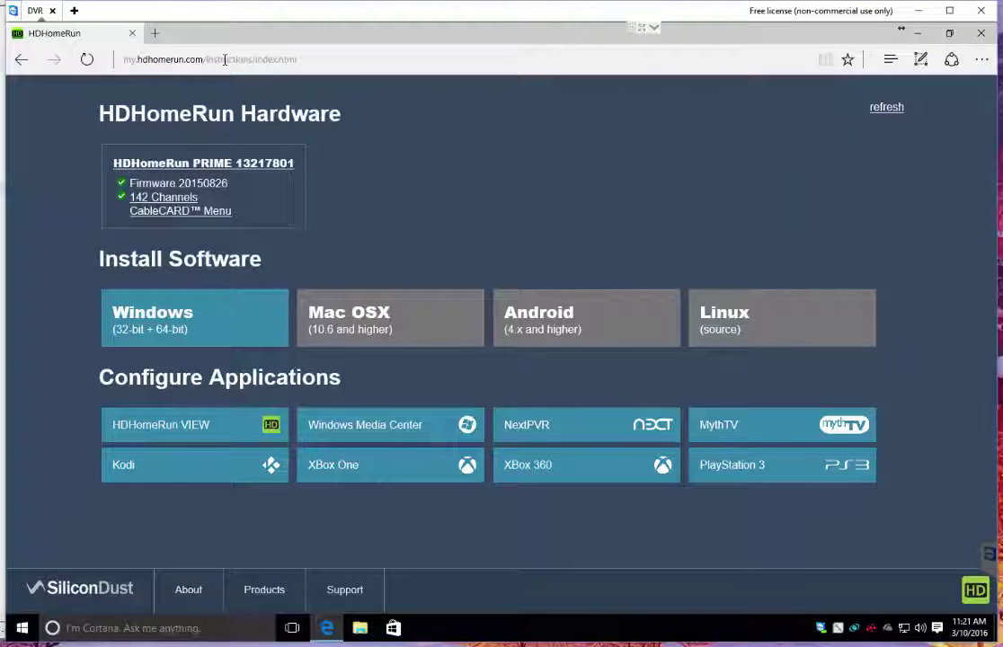
- Check the HDHomeRun PRIME's CableCARD status and its Network Setup details, and return to the hardware overview page
{"action": "left_click", "coordinate": [171, 212]}
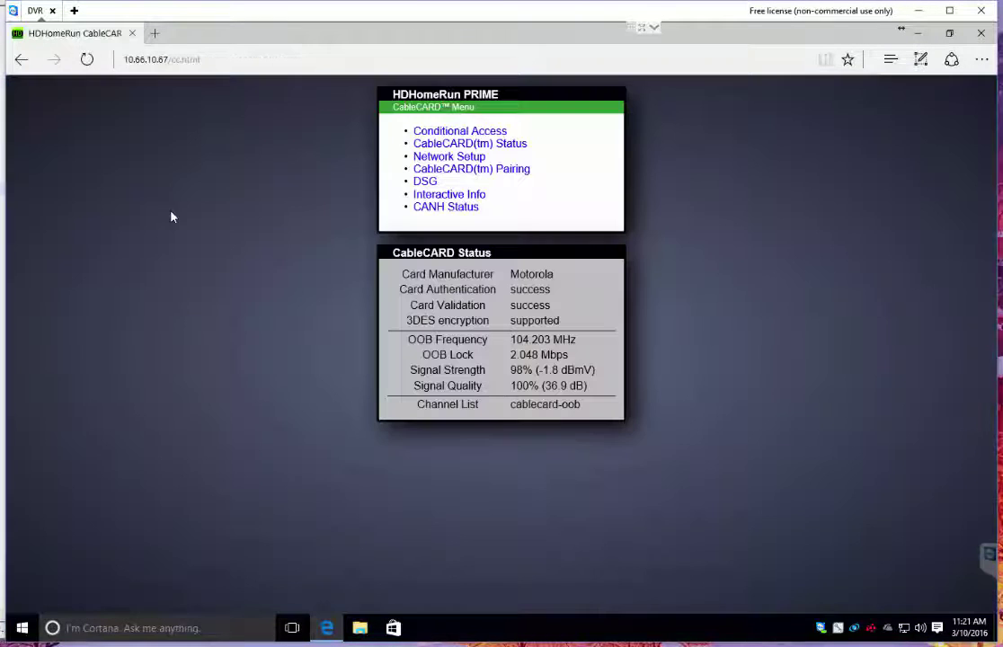
{"action": "left_click", "coordinate": [427, 161]}
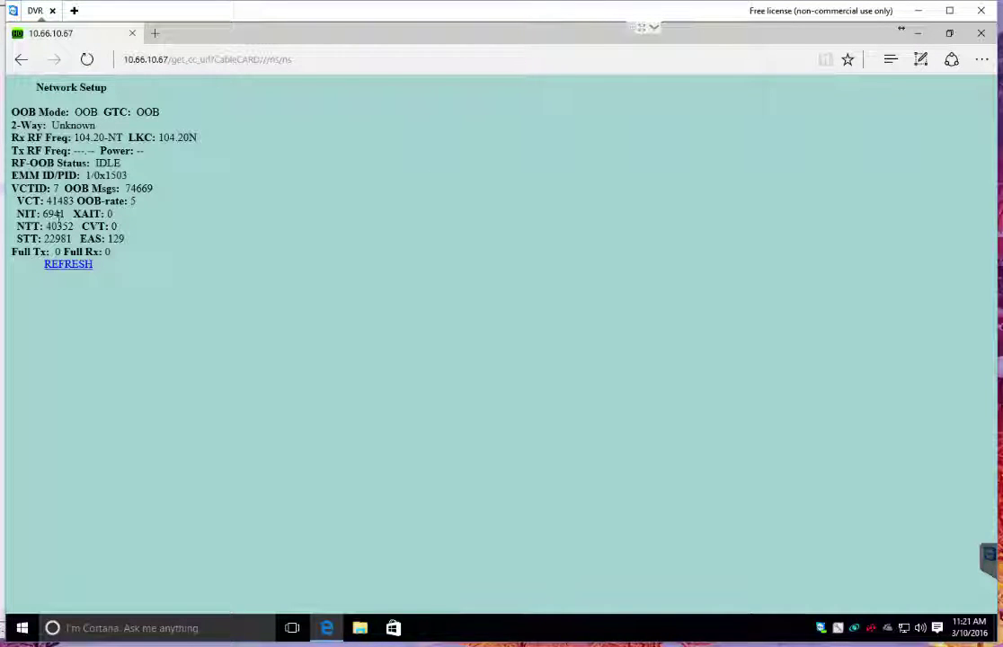
{"action": "left_click", "coordinate": [21, 59]}
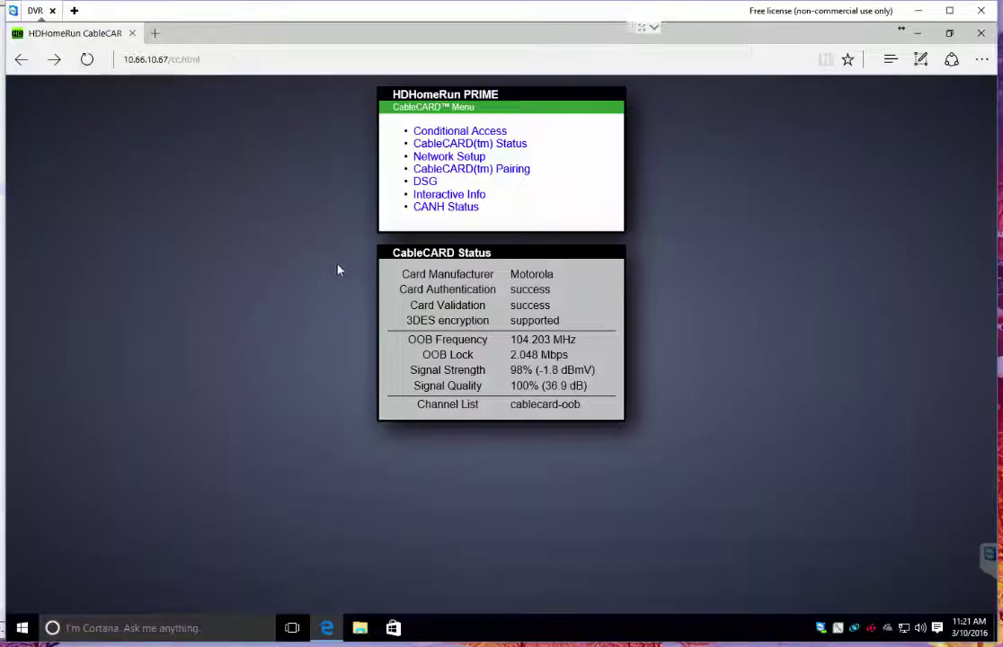
{"action": "left_click", "coordinate": [21, 63]}
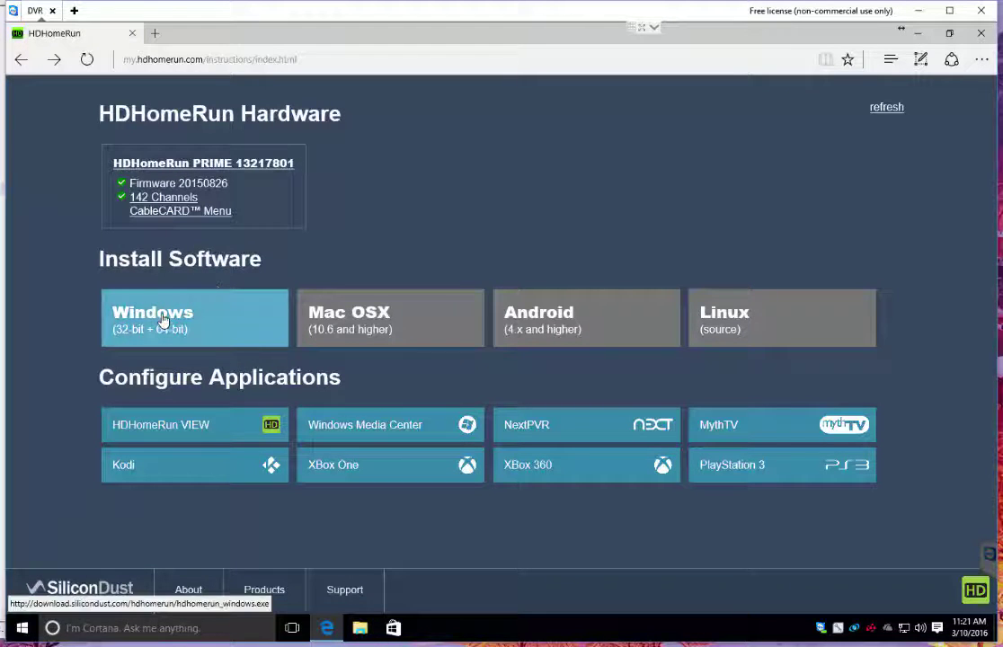
- Download the Windows HDHomeRun software, run its installer and install into the default folder C:\Program Files\Silicondust\HDHomeRun\
{"action": "left_click", "coordinate": [162, 320]}
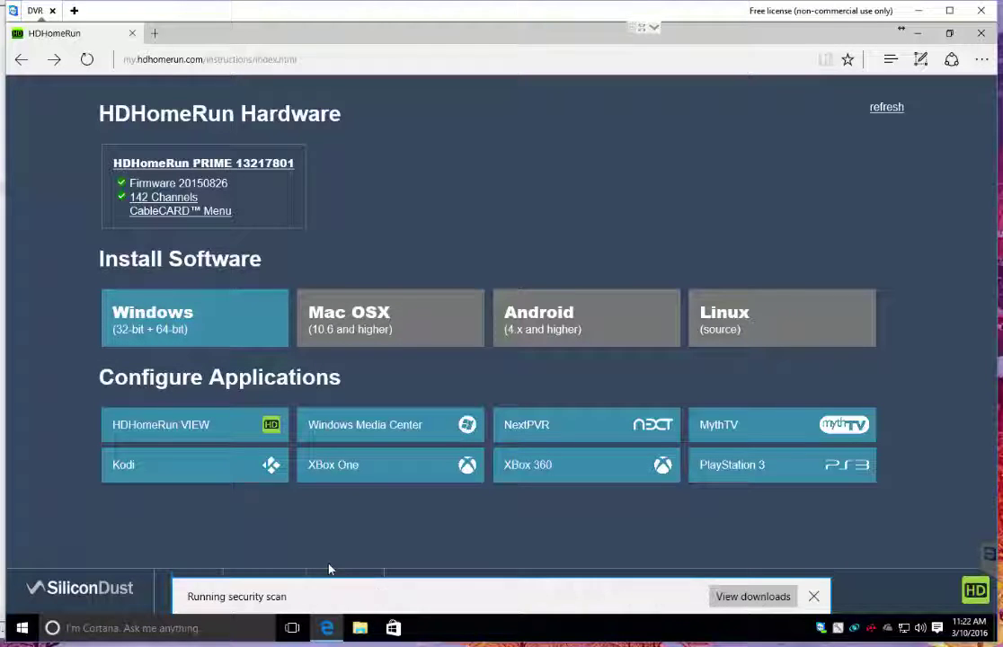
{"action": "left_click", "coordinate": [593, 591]}
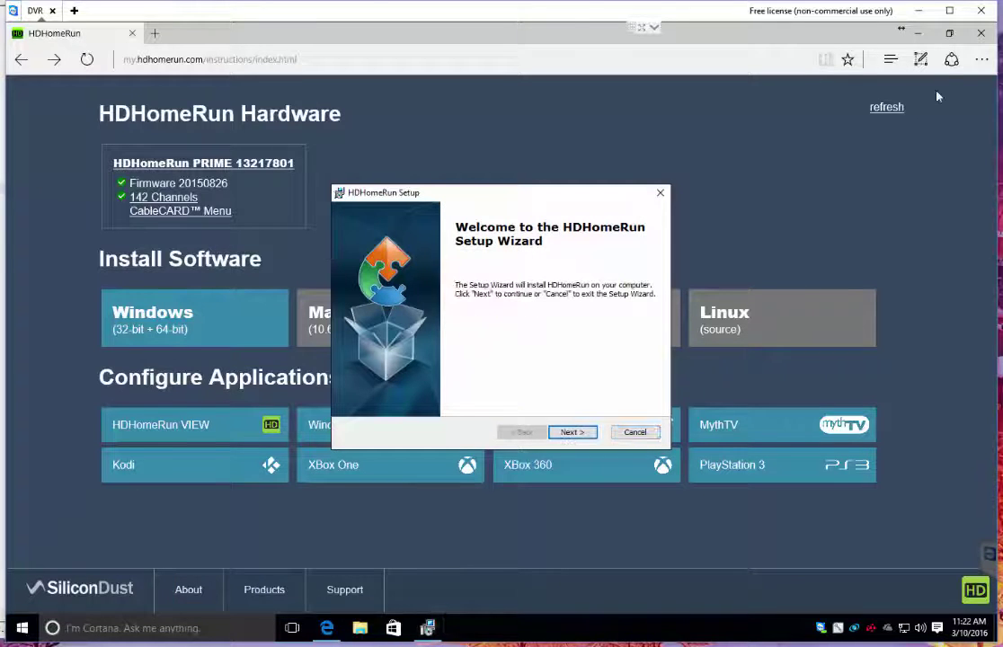
{"action": "left_click", "coordinate": [573, 433]}
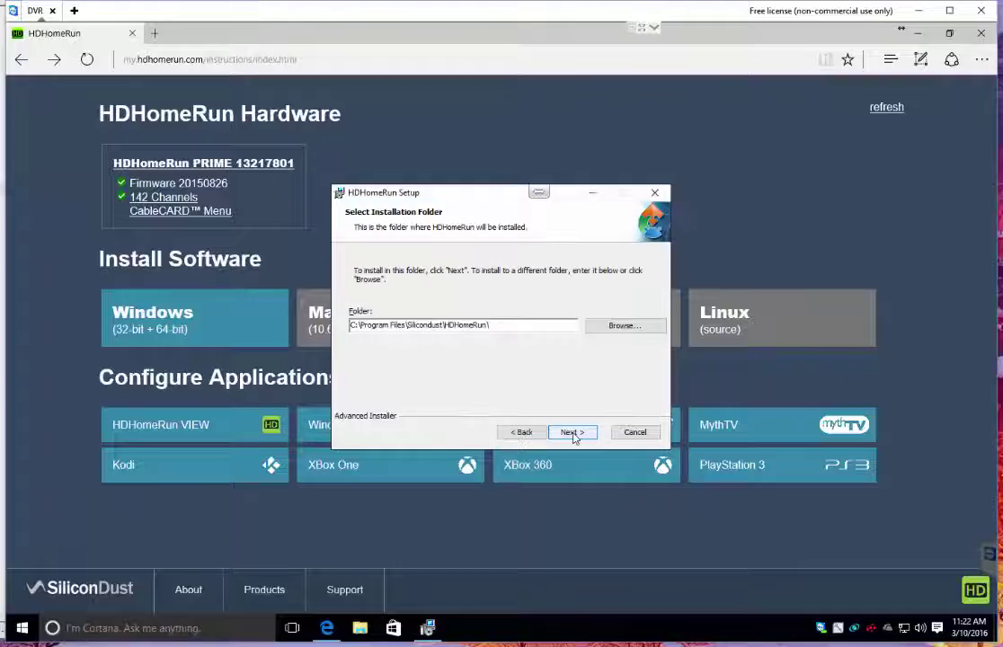
{"action": "left_click", "coordinate": [573, 433]}
{"action": "left_click", "coordinate": [573, 433]}
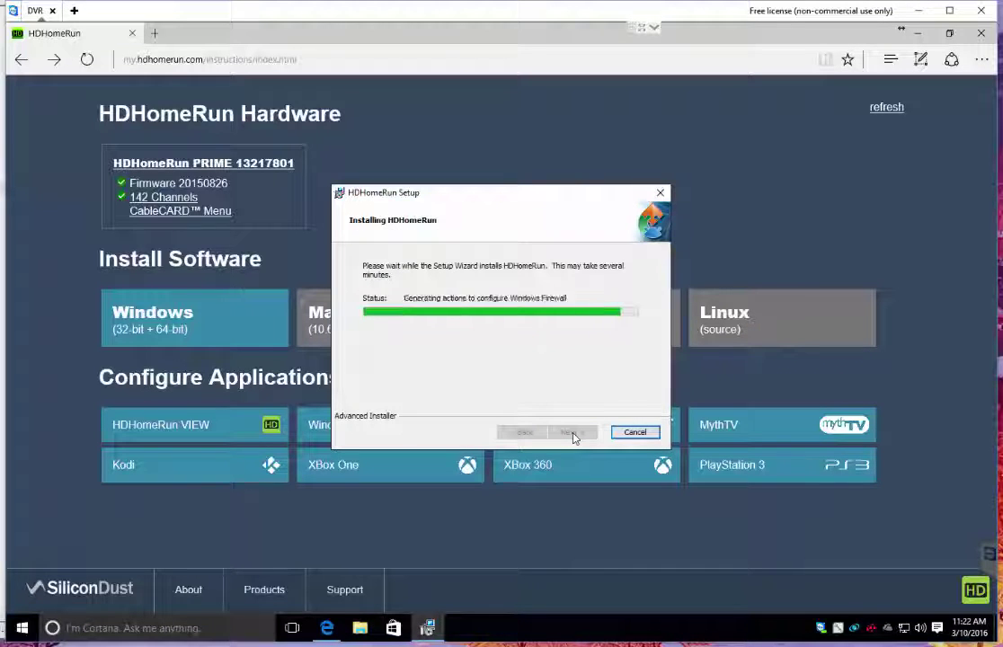
- Close the browser and finish the HDHomeRun setup with device detection and configuration enabled
{"action": "left_click", "coordinate": [982, 34]}
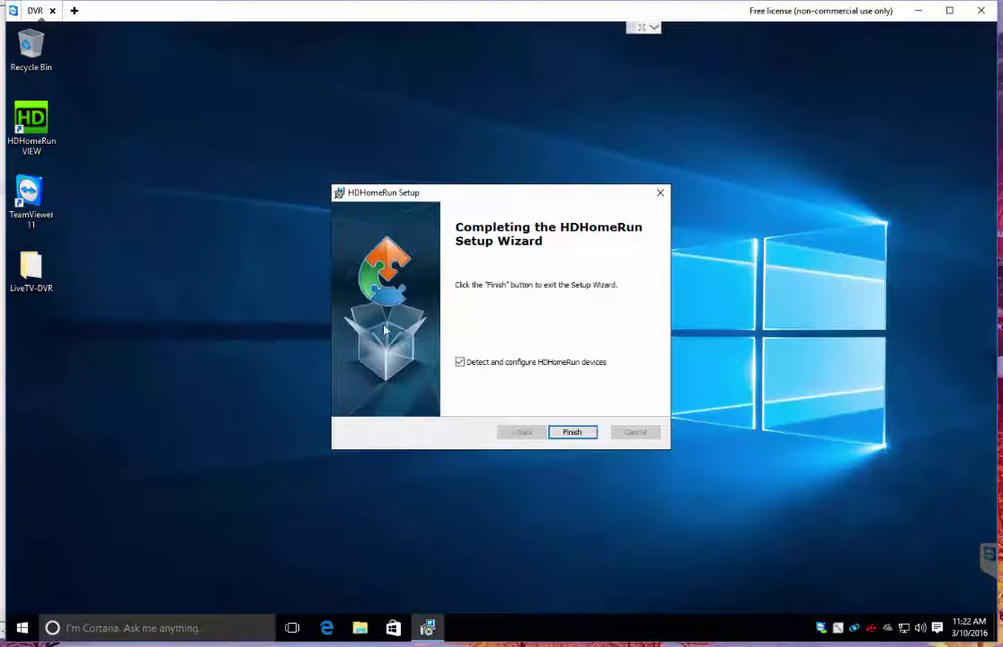
{"action": "left_click", "coordinate": [572, 432]}
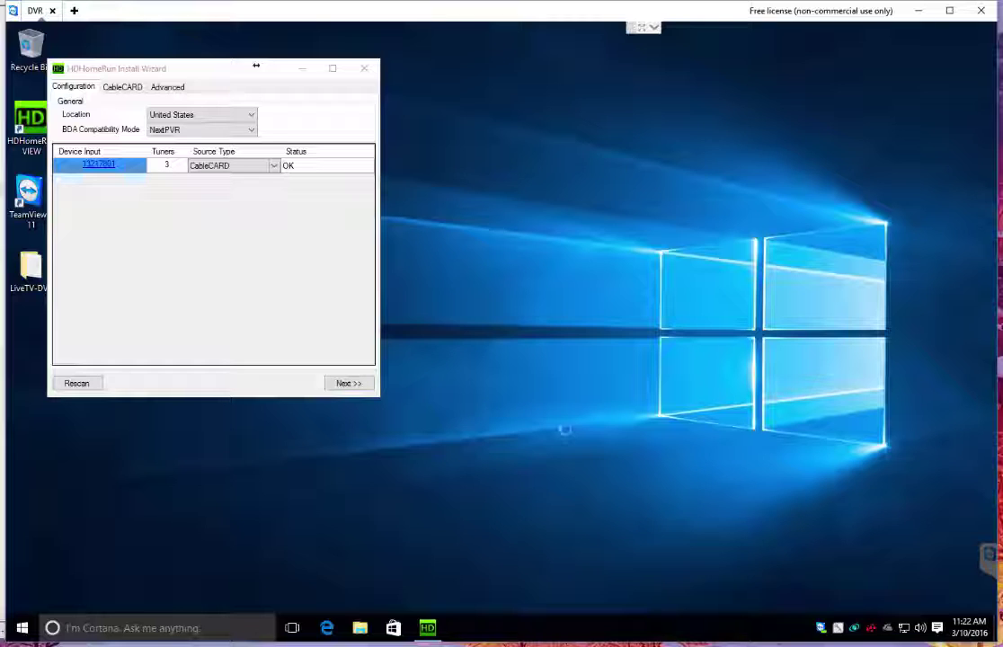
{"action": "left_click_drag", "start_coordinate": [171, 70], "coordinate": [254, 139]}
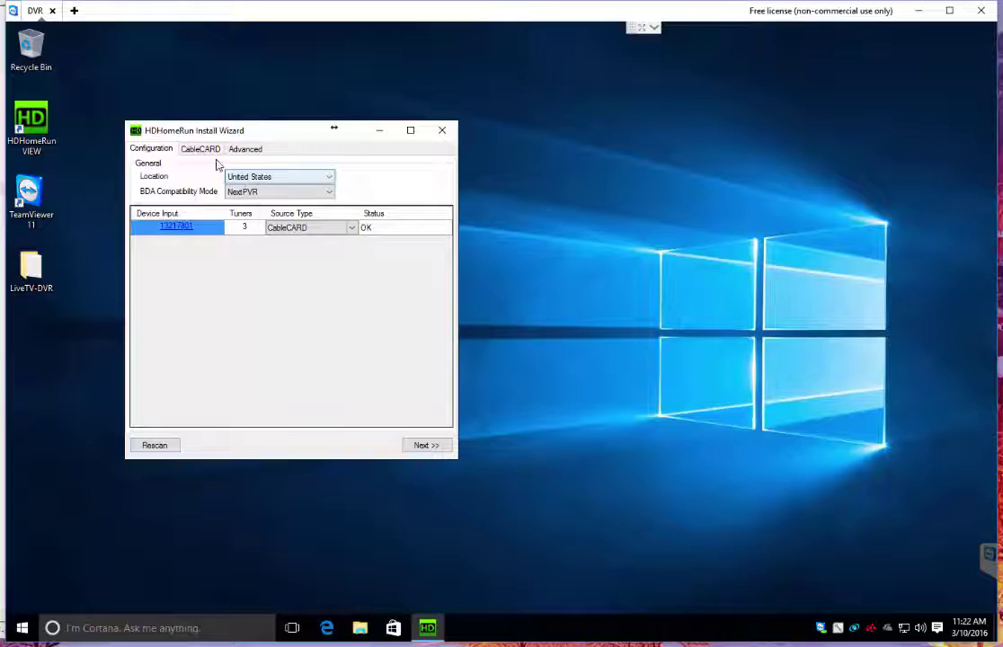
- Review the detected tuner's main menu page and the Install Wizard's CableCARD and Advanced settings
{"action": "left_click", "coordinate": [171, 230]}
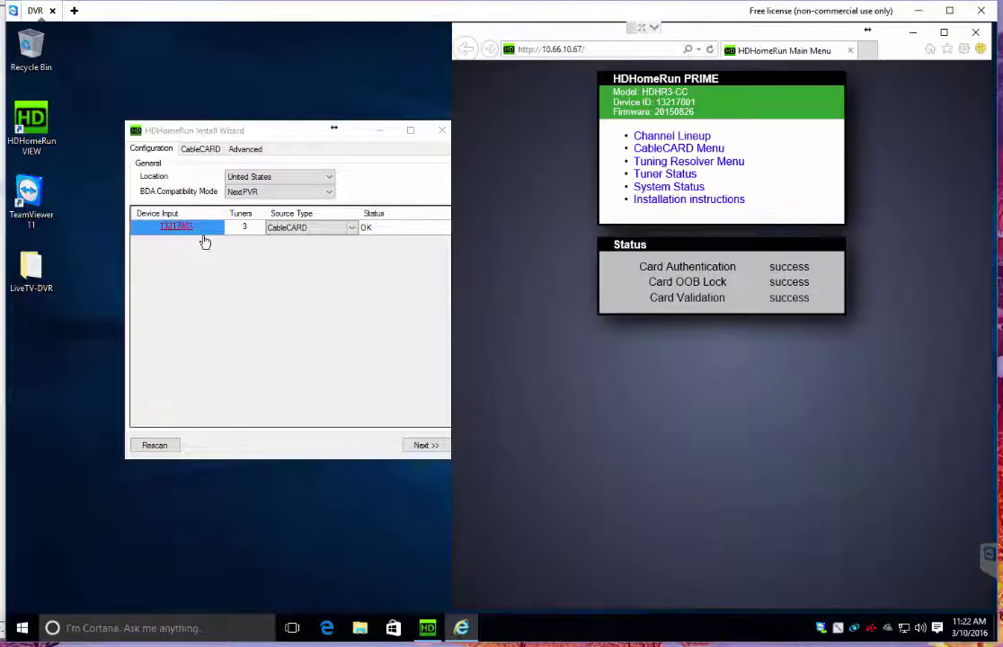
{"action": "left_click", "coordinate": [850, 50]}
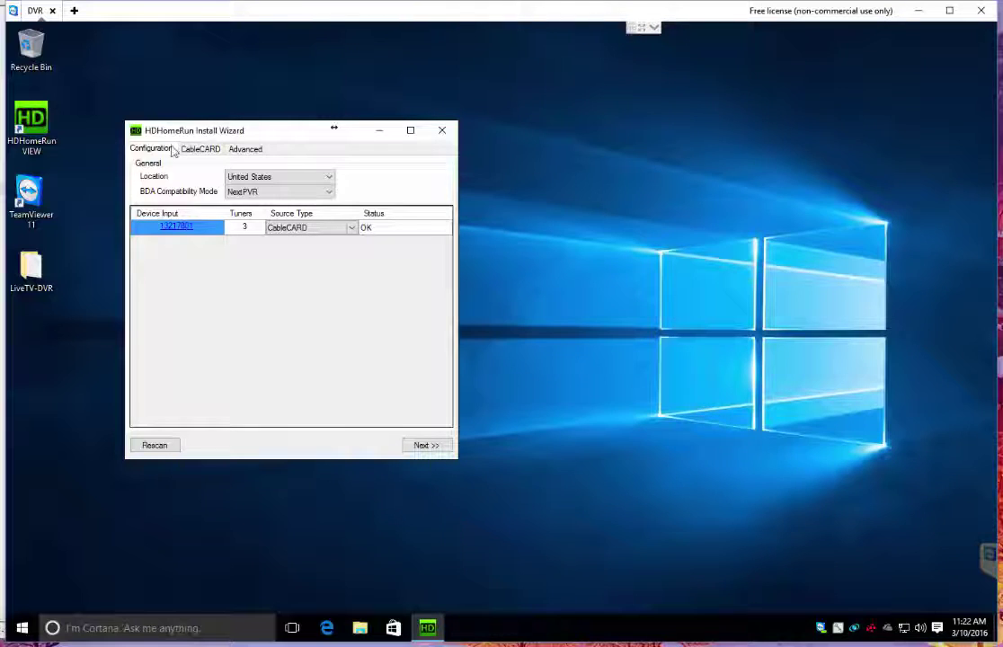
{"action": "left_click", "coordinate": [200, 149]}
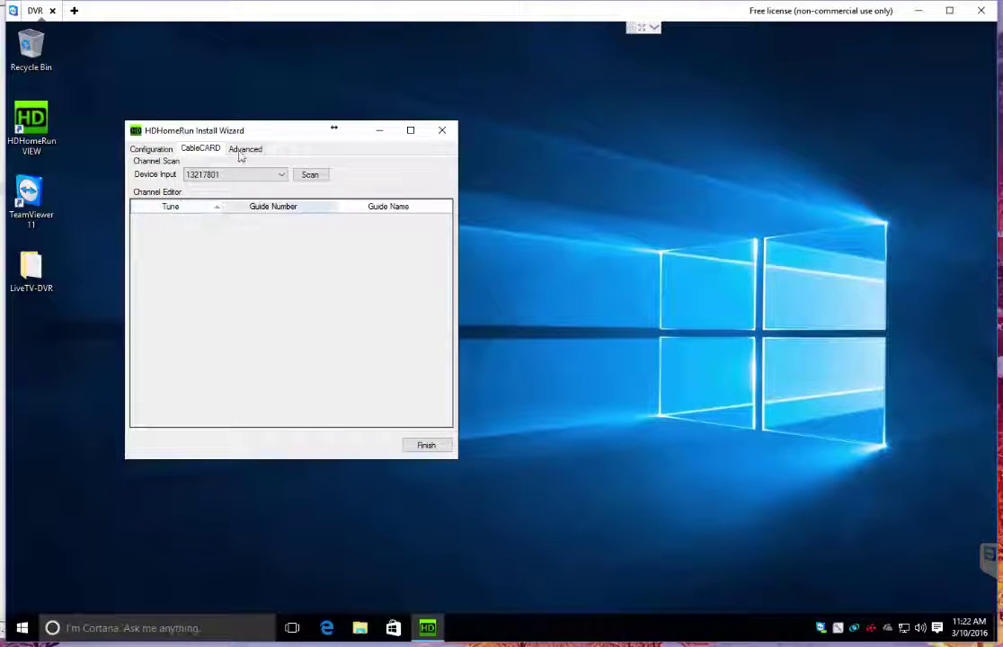
{"action": "left_click", "coordinate": [246, 150]}
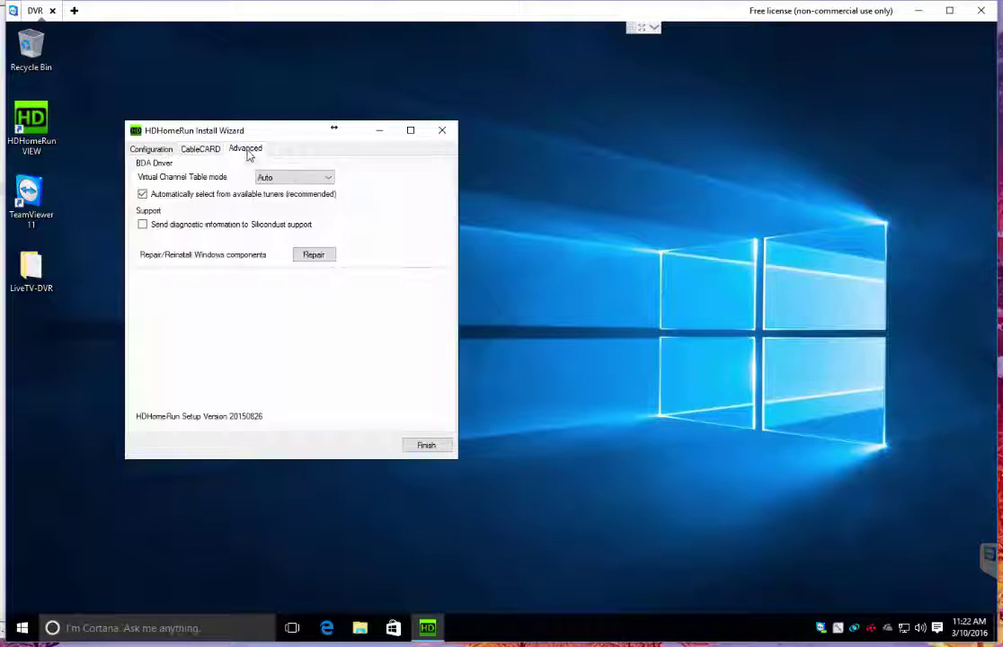
{"action": "left_click", "coordinate": [201, 149]}
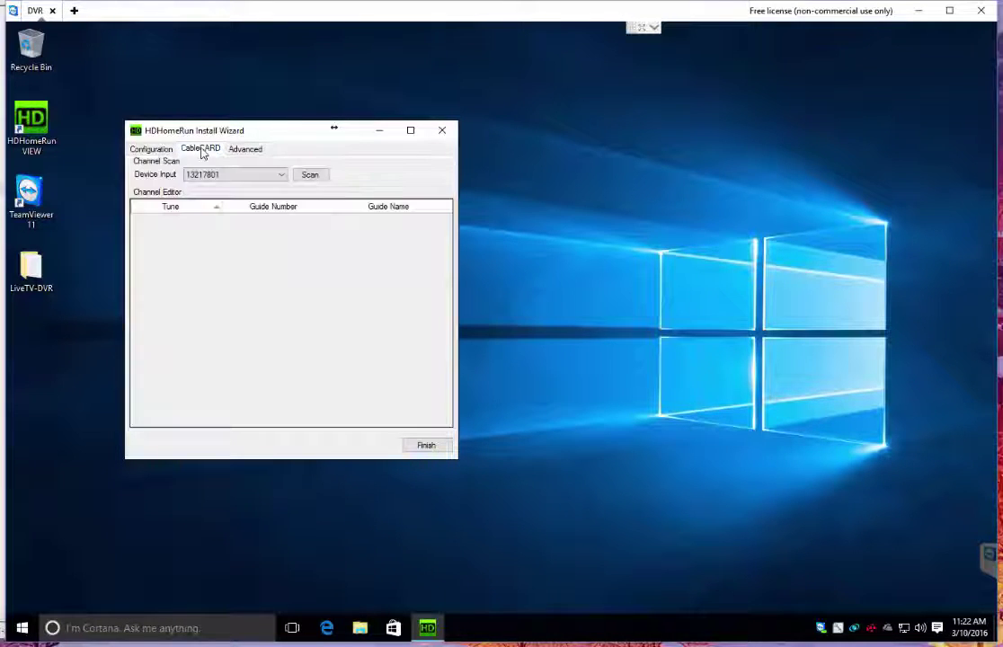
{"action": "left_click", "coordinate": [153, 148]}
- Examine the tuner's Channel Lineup for blocked, favorite and DRM-protected channels, dismissing the Windows Media Player add-on request, and close the page
{"action": "left_click", "coordinate": [178, 228]}
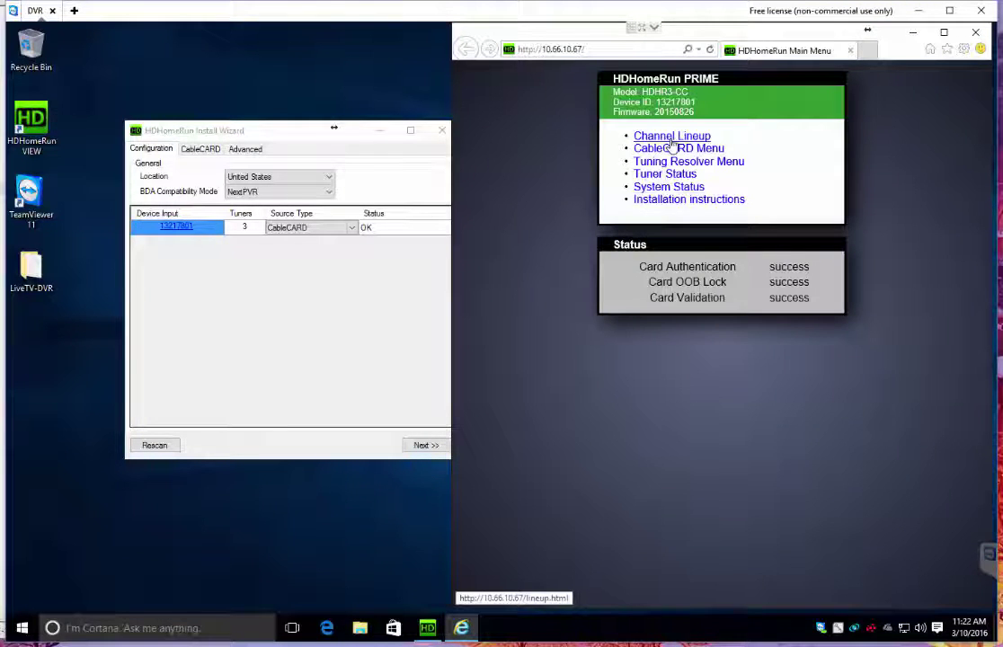
{"action": "left_click", "coordinate": [672, 137]}
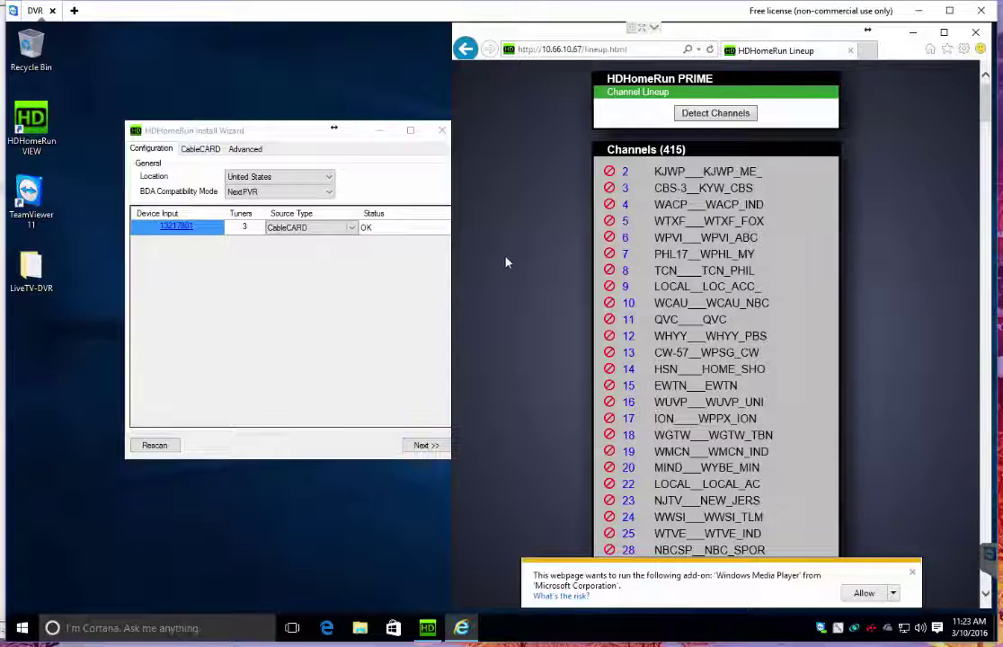
{"action": "left_click", "coordinate": [912, 573]}
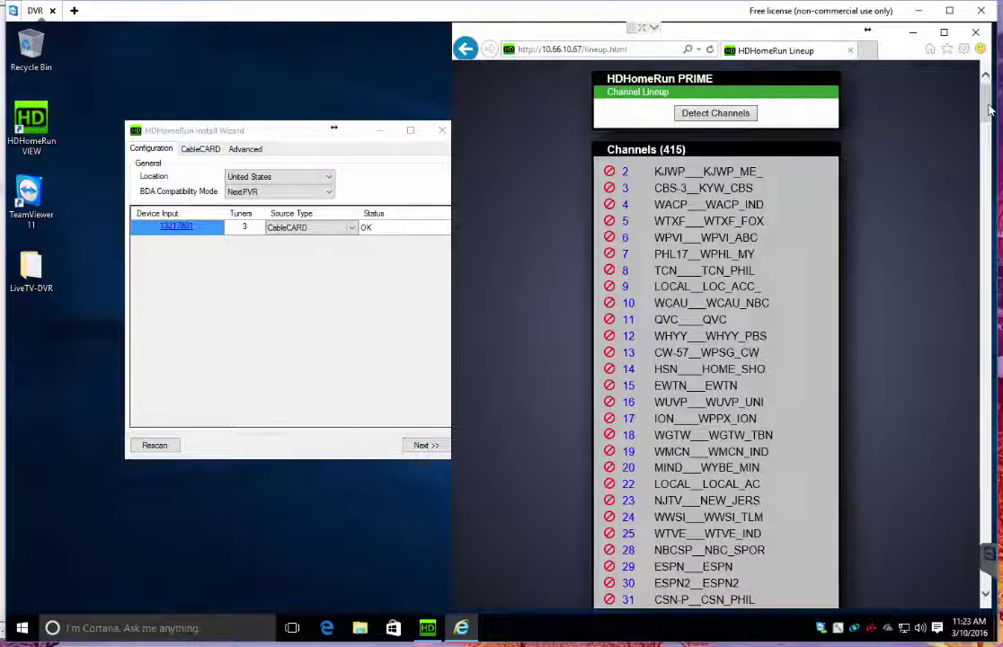
{"action": "left_click_drag", "start_coordinate": [989, 107], "coordinate": [988, 205]}
{"action": "scroll", "coordinate": [863, 175], "scroll_direction": "up", "scroll_amount": 20}
{"action": "left_click_drag", "start_coordinate": [985, 88], "coordinate": [987, 198]}
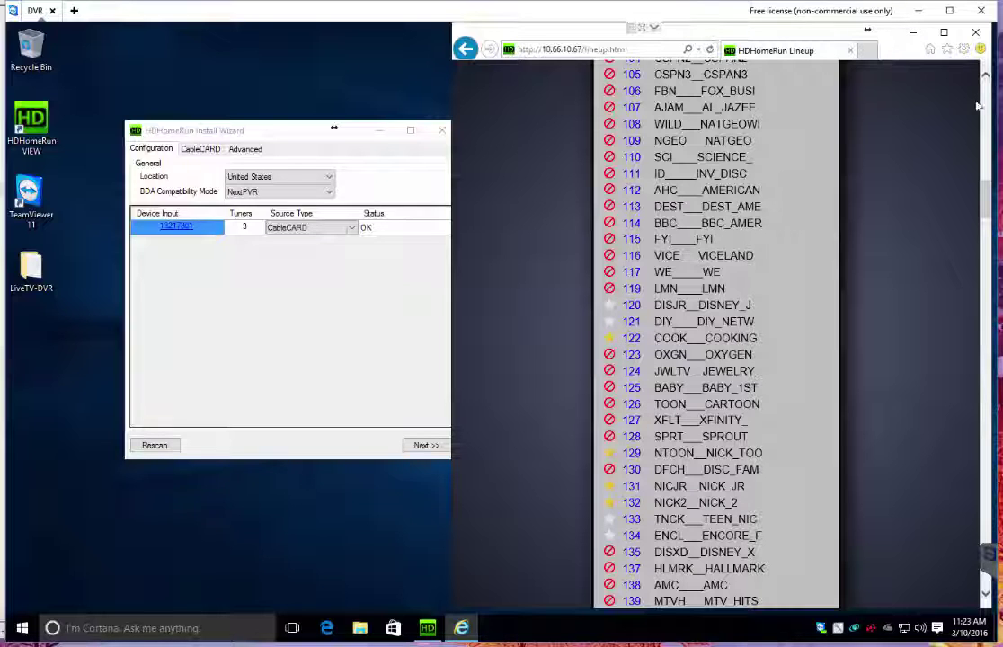
{"action": "scroll", "coordinate": [988, 528], "scroll_direction": "down", "scroll_amount": 20}
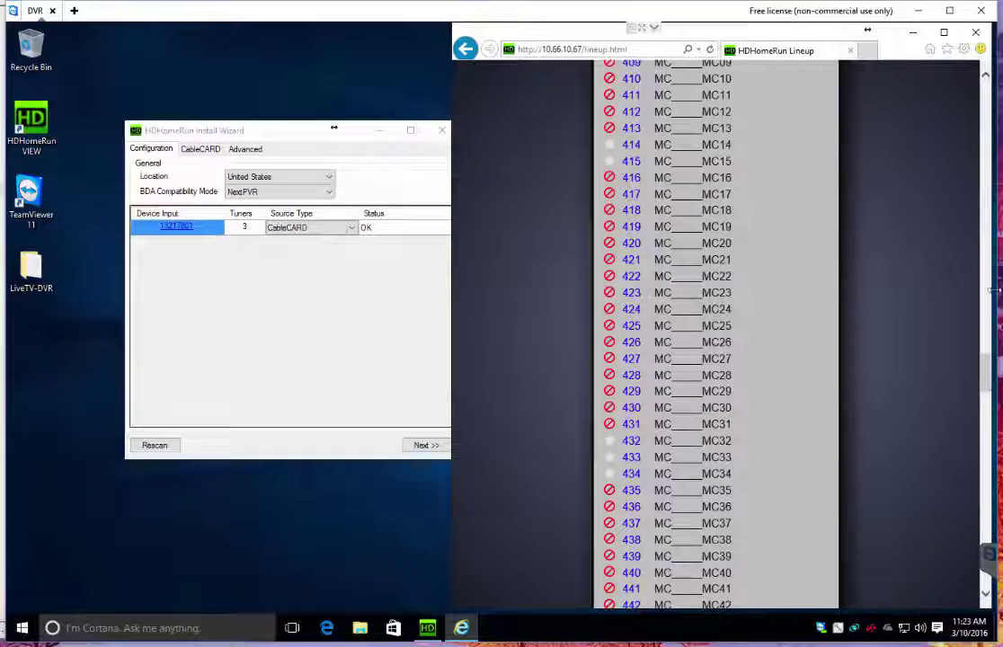
{"action": "scroll", "coordinate": [790, 328], "scroll_direction": "up", "scroll_amount": 5}
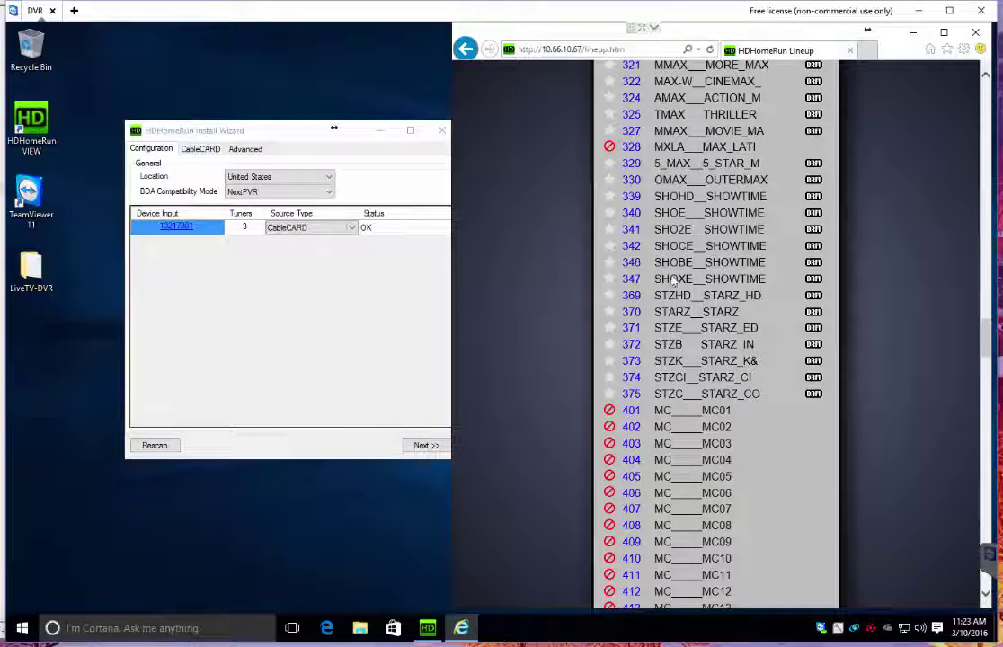
{"action": "scroll", "coordinate": [735, 245], "scroll_direction": "up", "scroll_amount": 5}
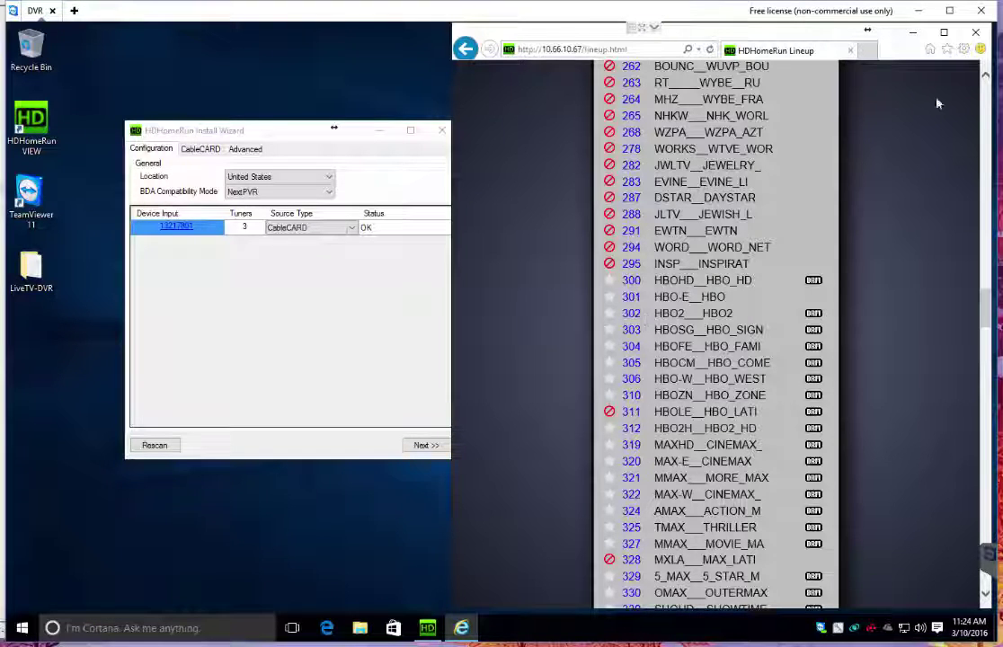
{"action": "left_click", "coordinate": [974, 34]}
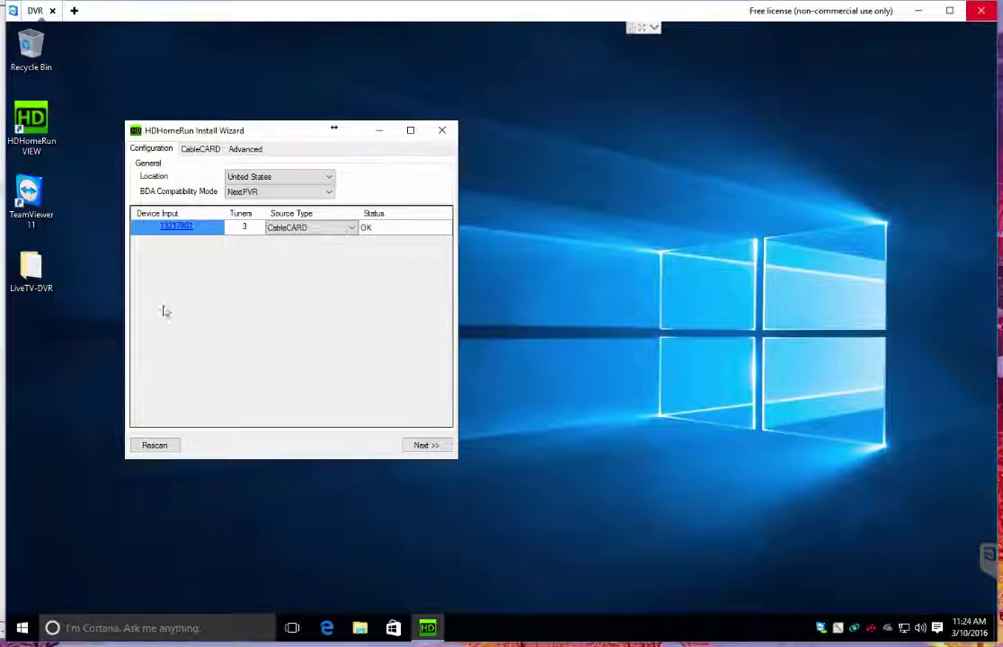
- Complete the HDHomeRun Install Wizard, keeping United States, NextPVR compatibility and the CableCARD source
{"action": "left_click", "coordinate": [426, 447]}
{"action": "left_click", "coordinate": [426, 446]}
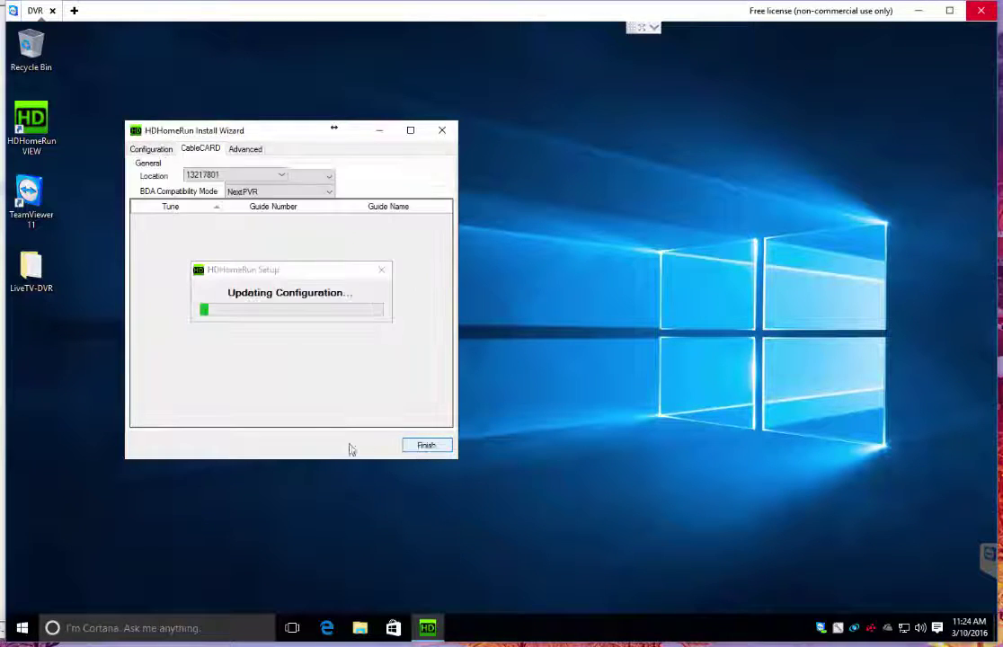
- Launch HDHomeRun VIEW to test live TV playback and close it
{"action": "double_click", "coordinate": [32, 119]}
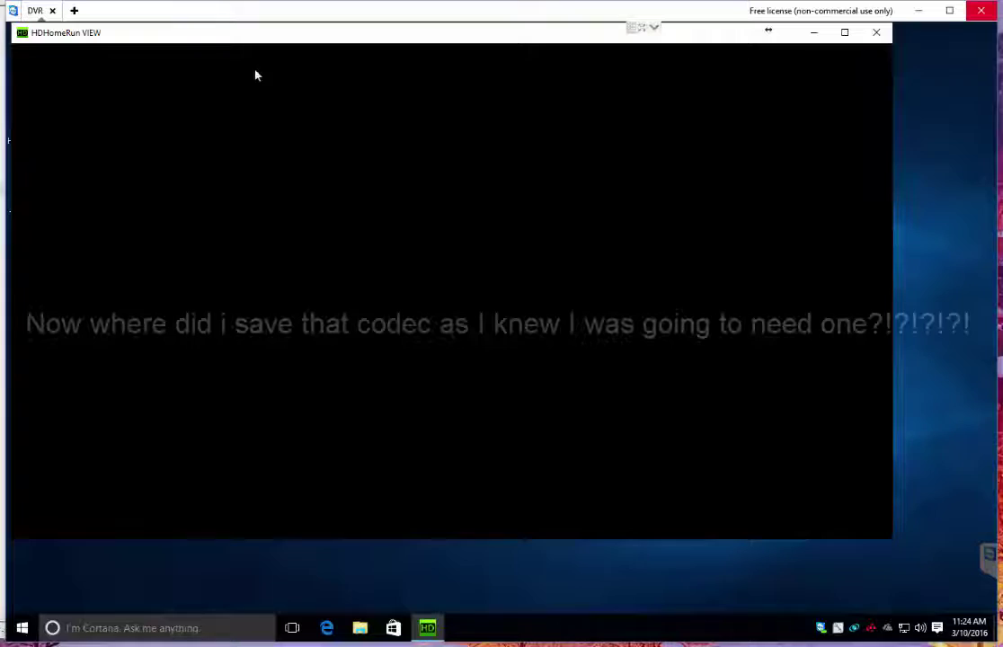
{"action": "left_click_drag", "start_coordinate": [302, 36], "coordinate": [382, 55]}
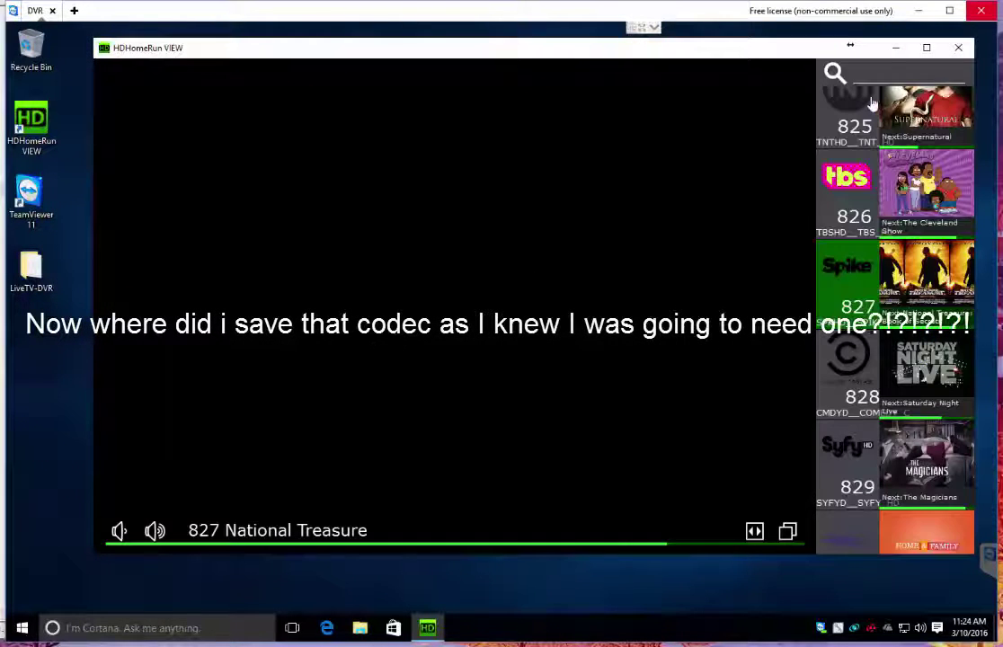
{"action": "left_click", "coordinate": [957, 47]}
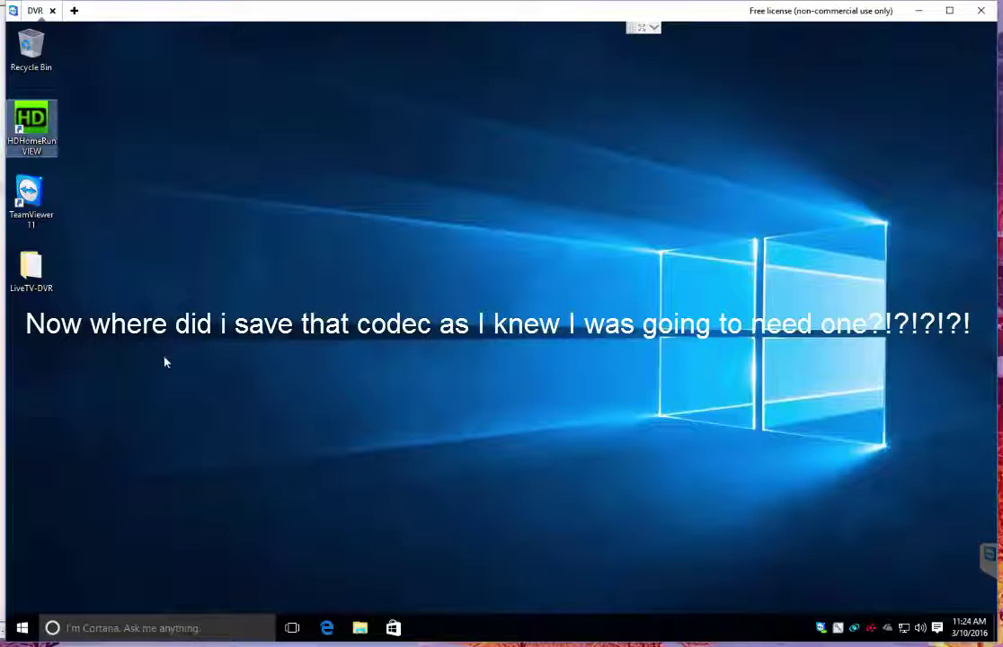
- Look through the LiveTV-DVR folder's HDHomerun, Plex, Plex - Live TV, NextPVR, Kodi - NextPVR and Misc subfolders for a codec installer
{"action": "double_click", "coordinate": [32, 270]}
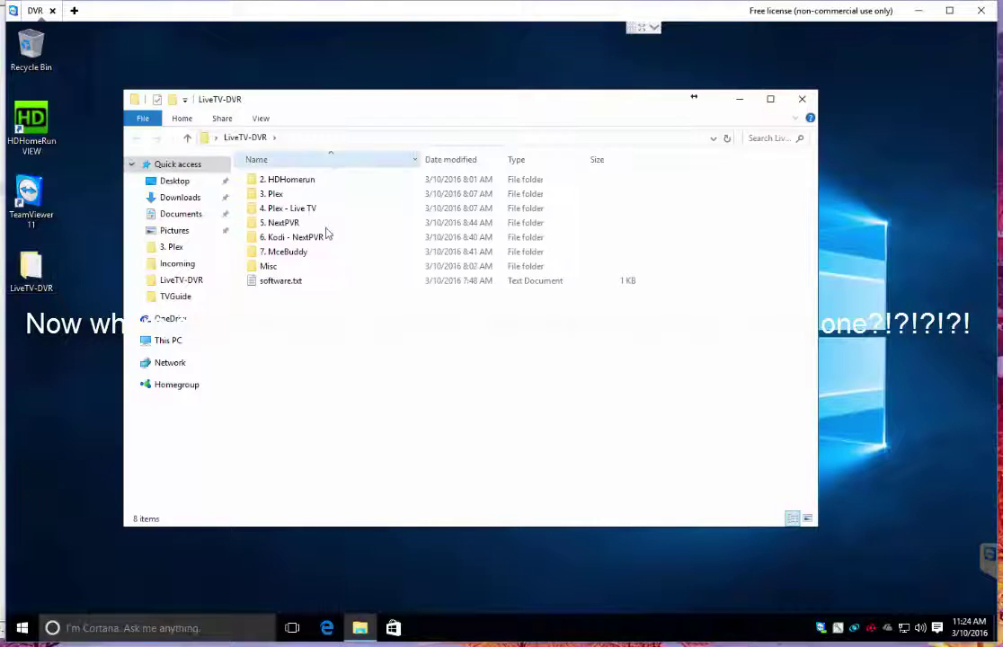
{"action": "left_click", "coordinate": [294, 182]}
{"action": "double_click", "coordinate": [294, 184]}
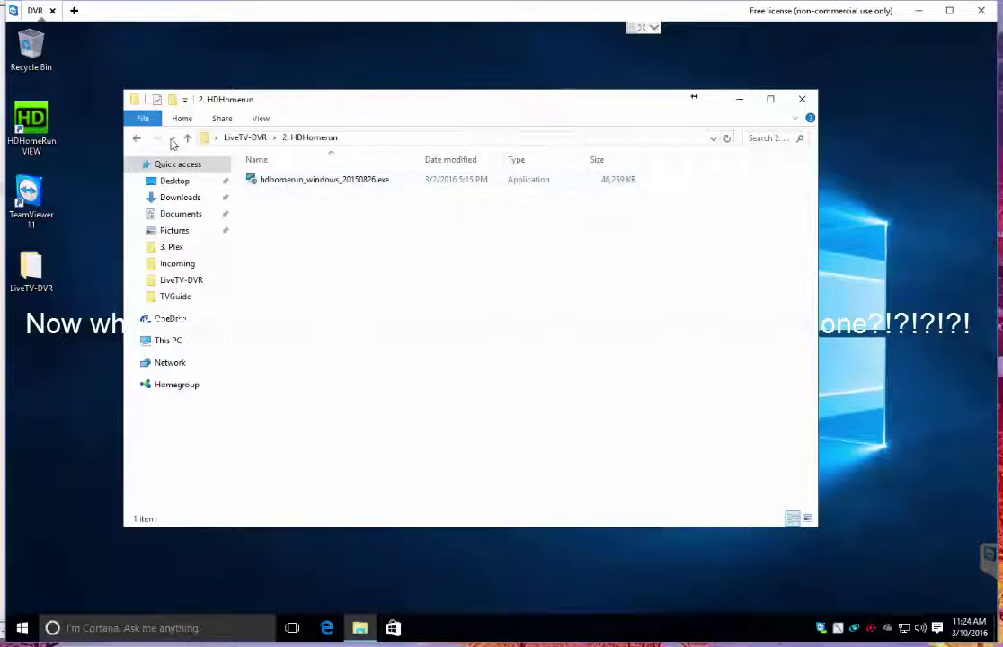
{"action": "left_click", "coordinate": [189, 137]}
{"action": "double_click", "coordinate": [270, 194]}
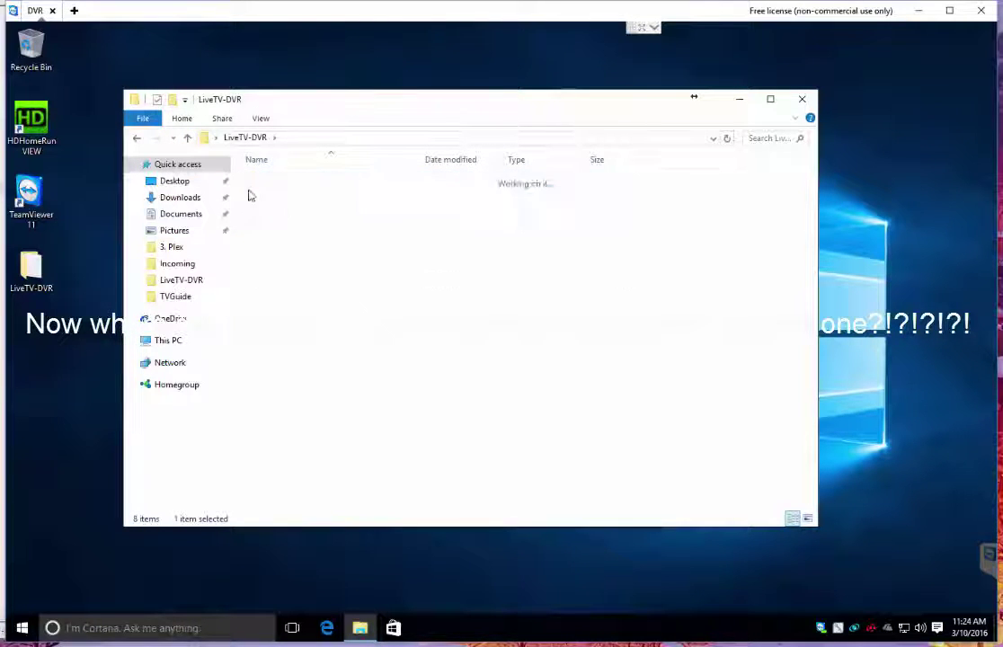
{"action": "left_click", "coordinate": [187, 137]}
{"action": "double_click", "coordinate": [297, 212]}
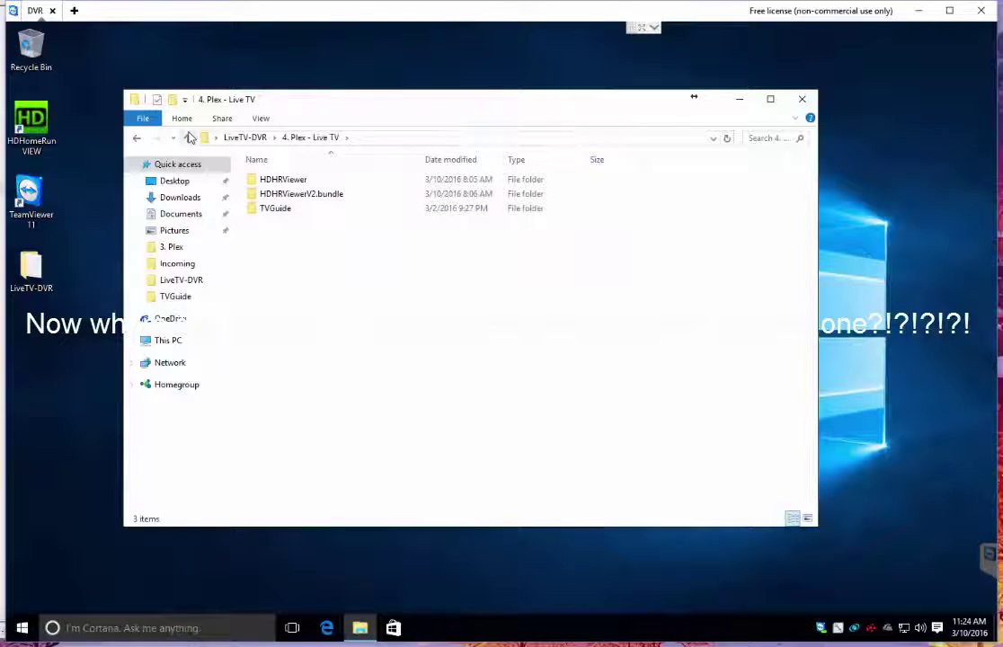
{"action": "left_click", "coordinate": [187, 137]}
{"action": "double_click", "coordinate": [273, 227]}
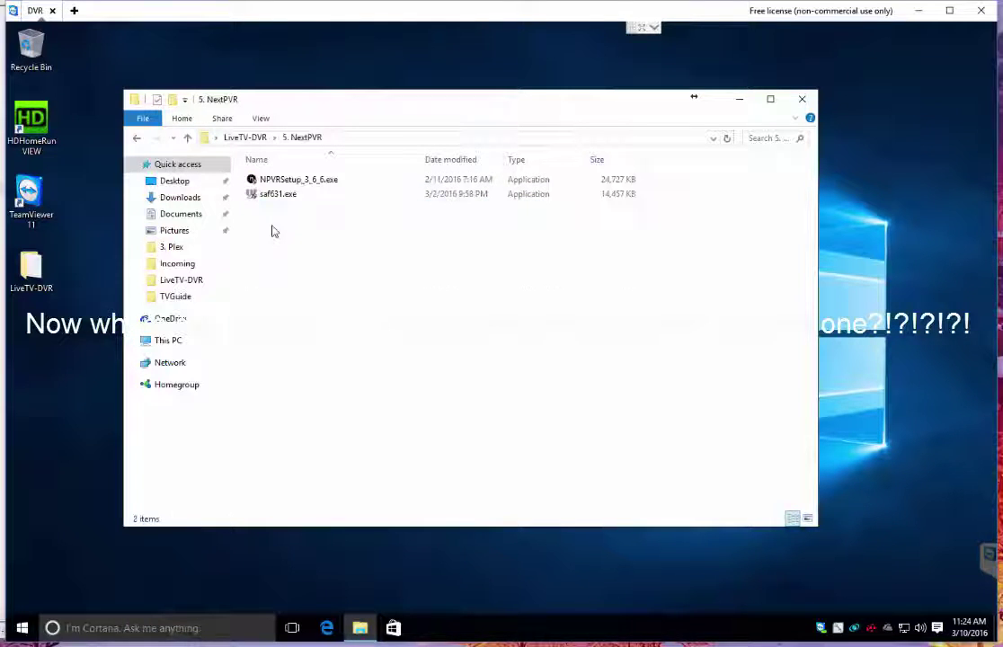
{"action": "left_click", "coordinate": [277, 196]}
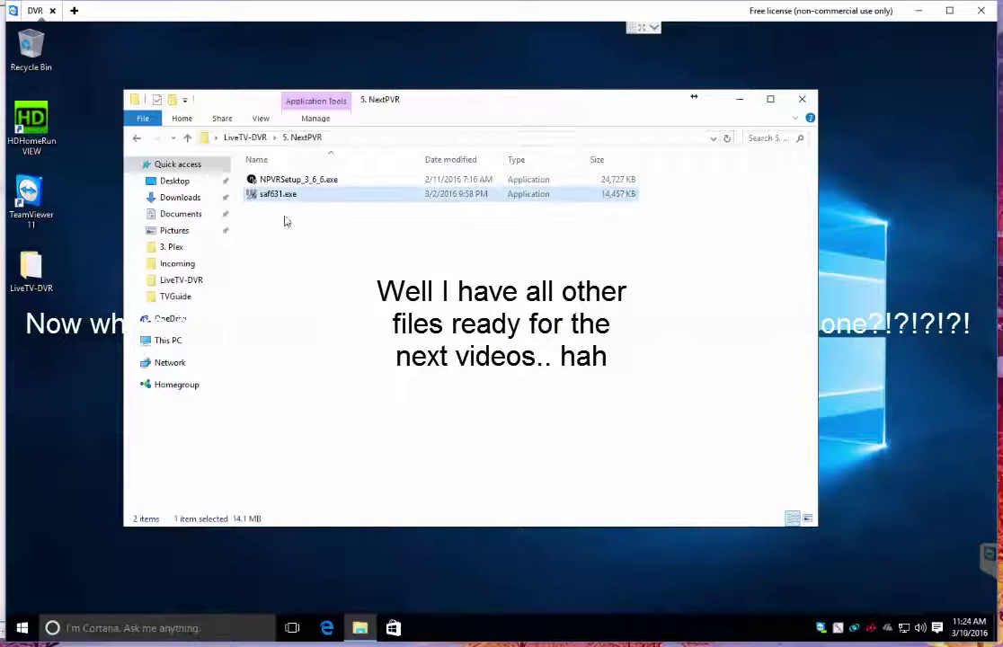
{"action": "left_click", "coordinate": [187, 137]}
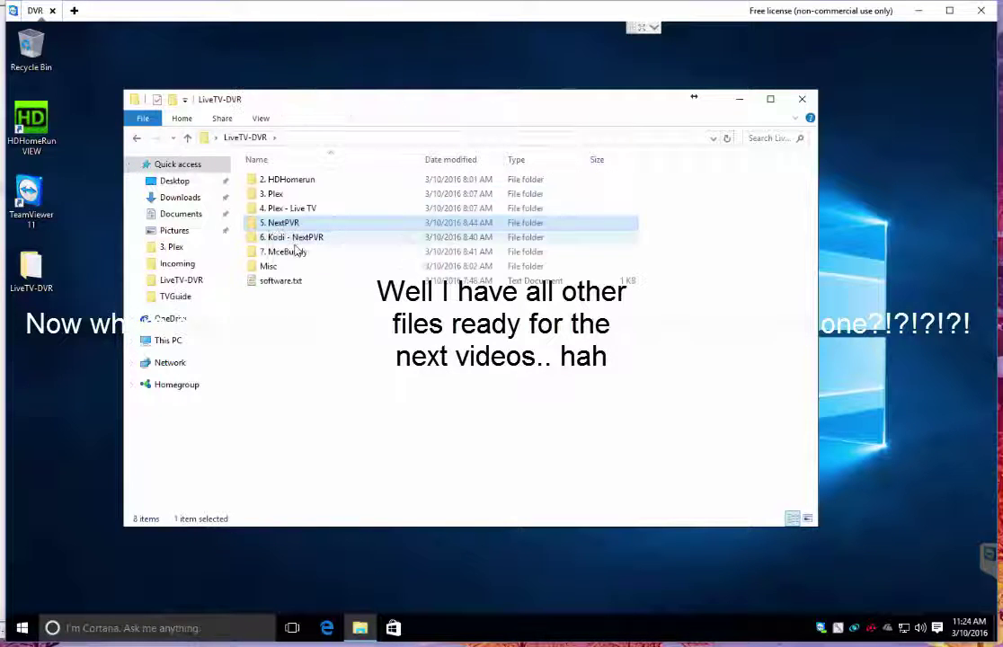
{"action": "double_click", "coordinate": [267, 265]}
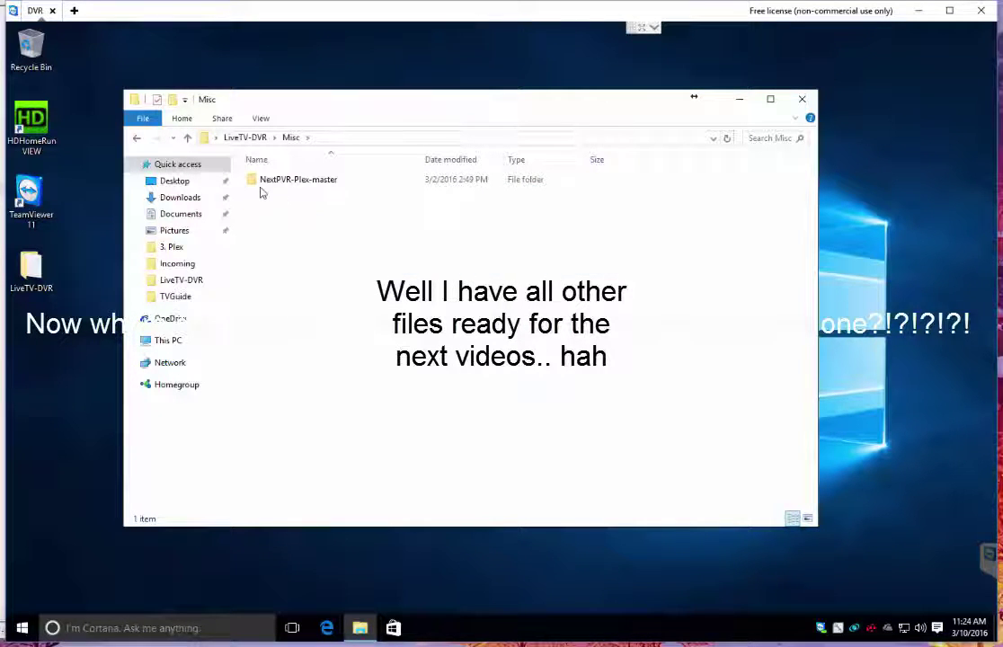
{"action": "left_click", "coordinate": [187, 137]}
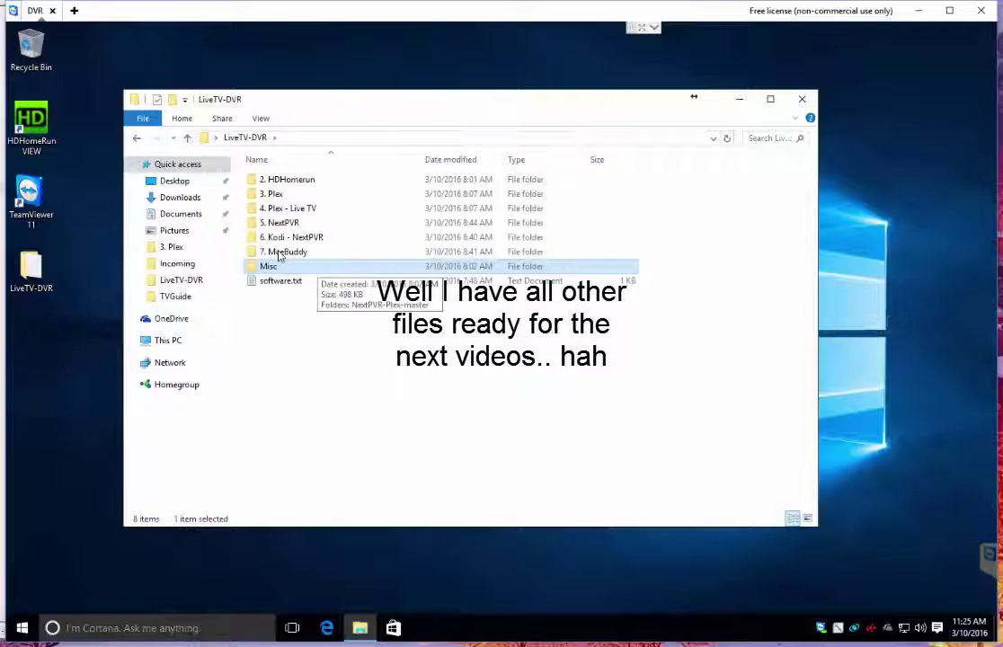
{"action": "double_click", "coordinate": [288, 238]}
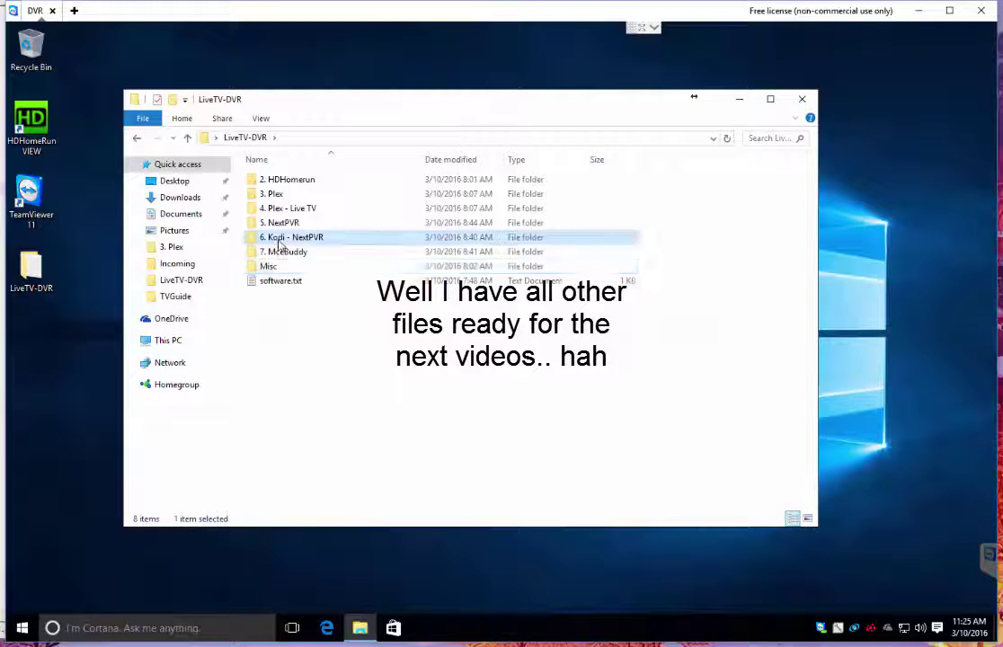
{"action": "left_click", "coordinate": [187, 138]}
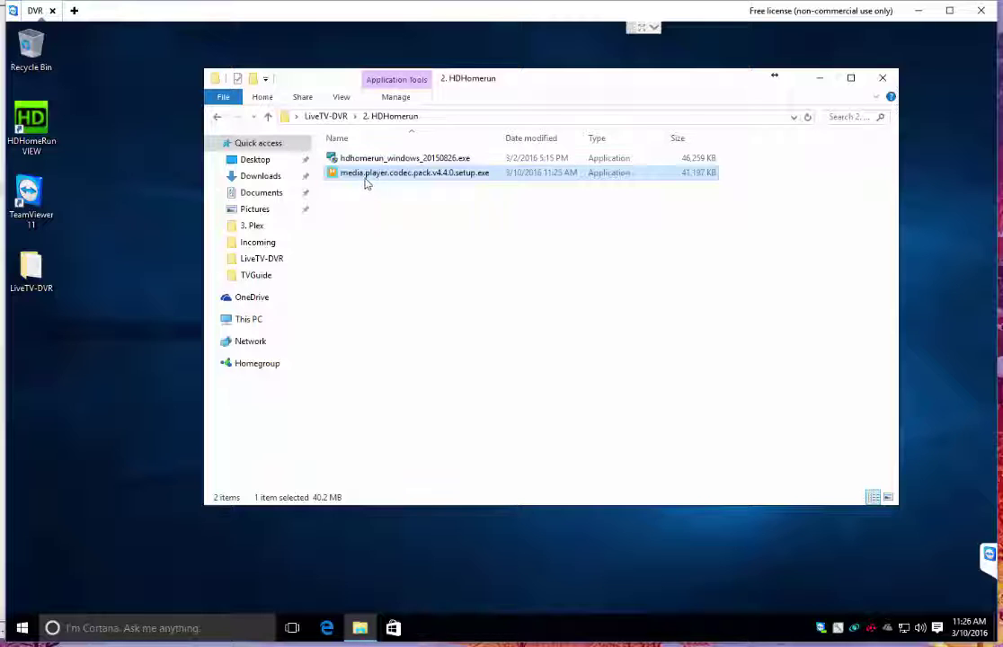
{"action": "double_click", "coordinate": [357, 174]}
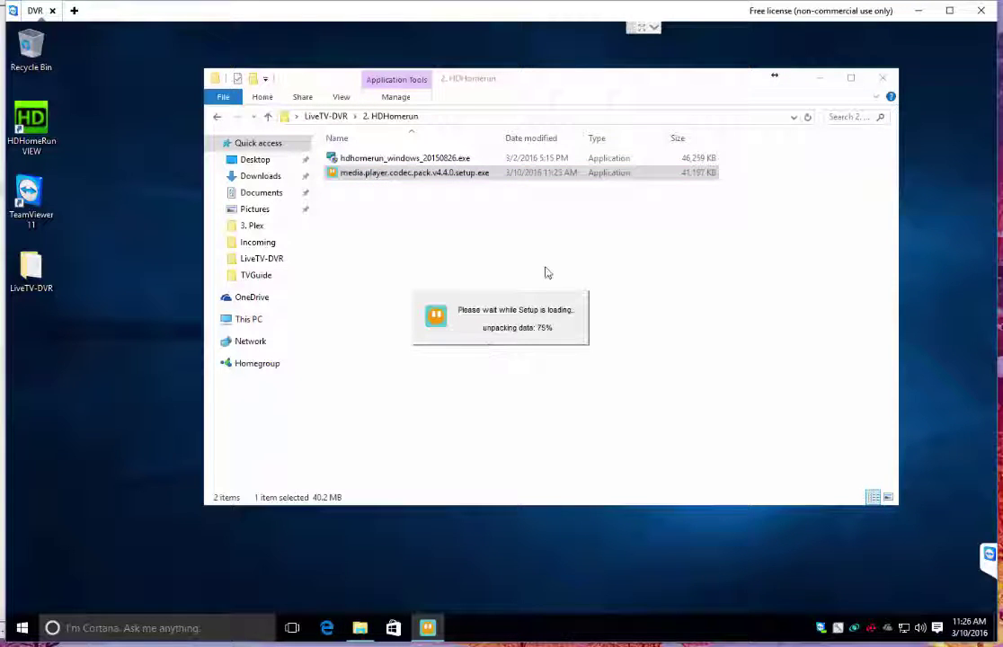
{"action": "left_click", "coordinate": [882, 78]}
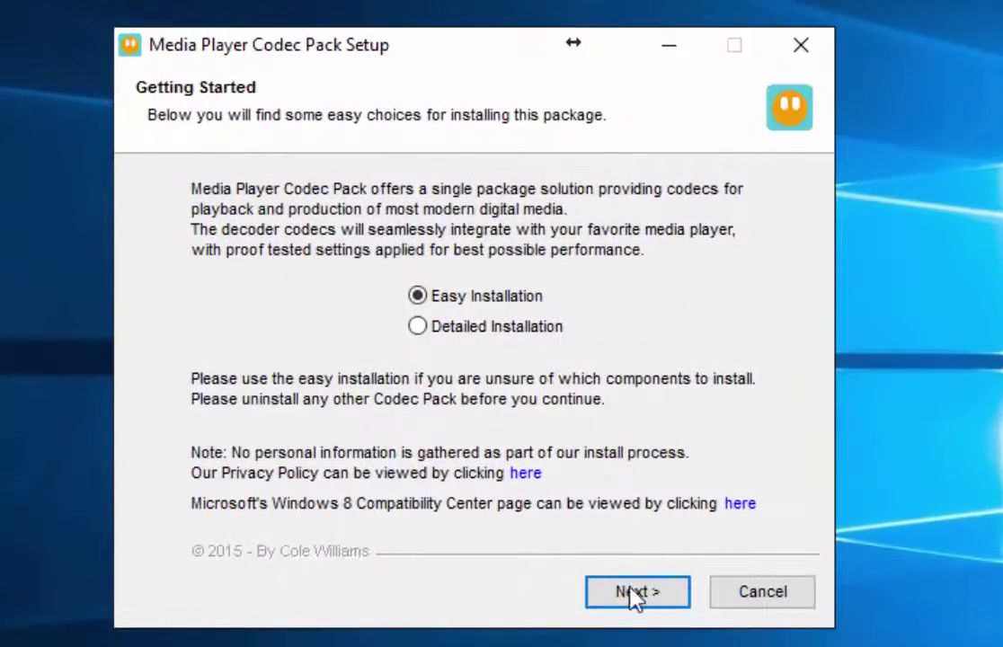
{"action": "left_click", "coordinate": [581, 453]}
{"action": "left_click", "coordinate": [628, 601]}
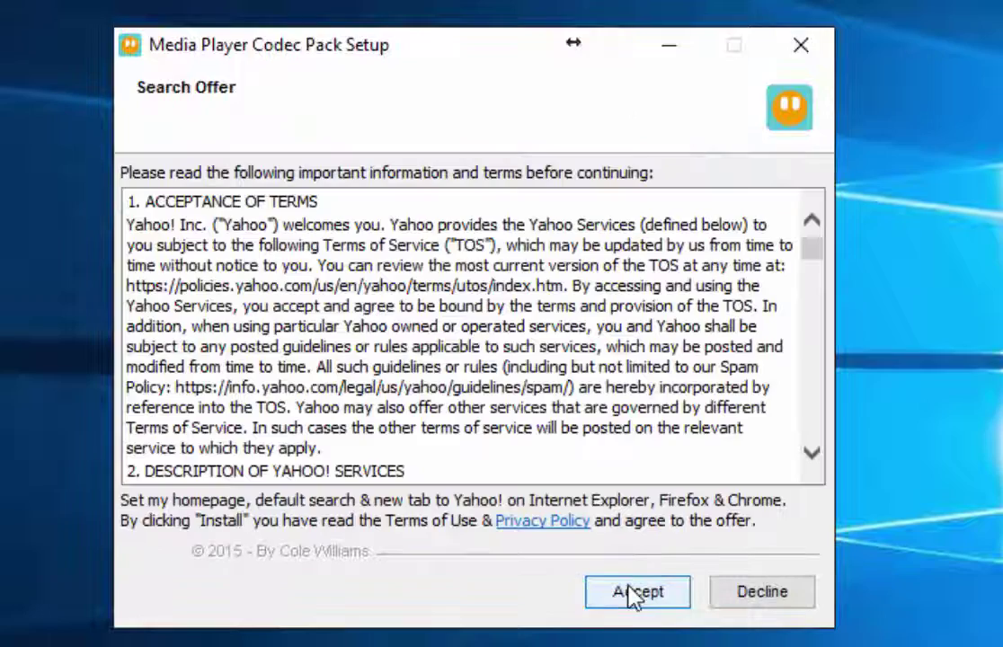
{"action": "left_click", "coordinate": [631, 597]}
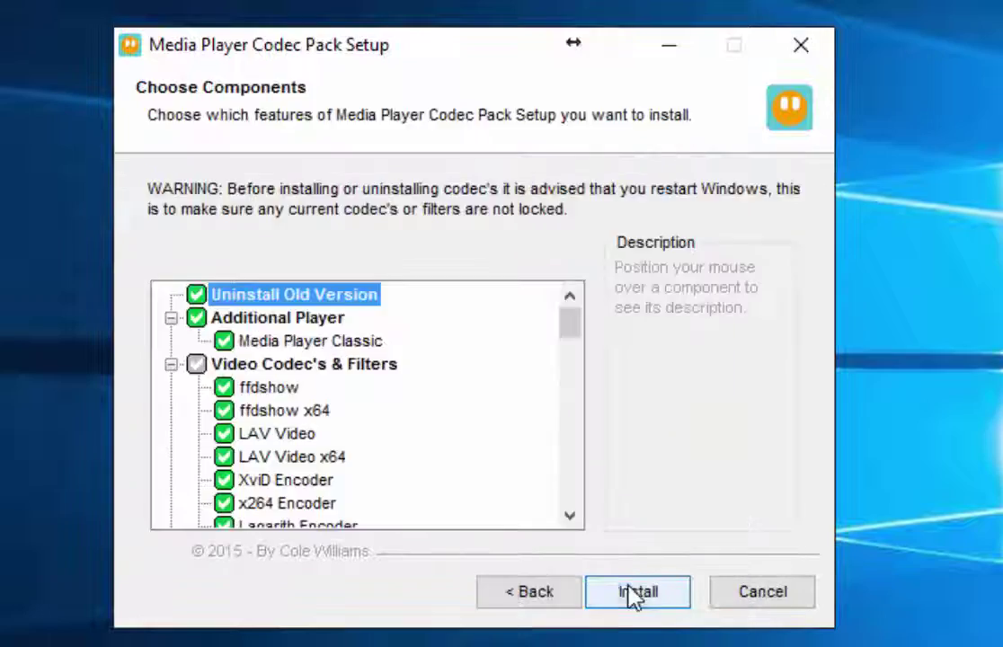
{"action": "left_click", "coordinate": [532, 596]}
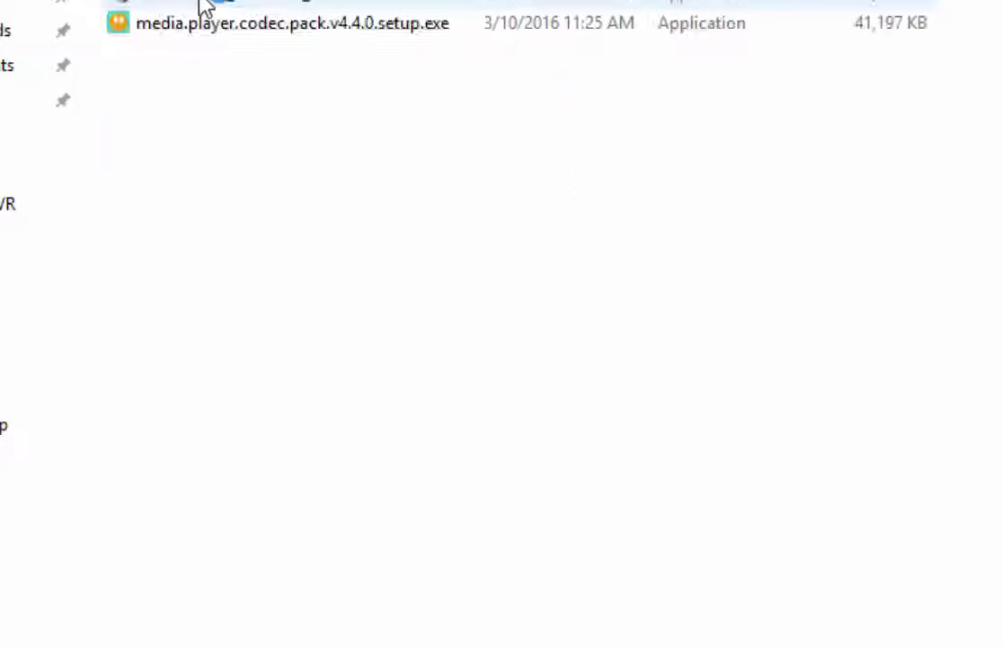
- Run media.player.codec.pack.v4.4.0.setup.exe with Easy Installation, agree to the license and decline the Yahoo search offer
{"action": "double_click", "coordinate": [229, 25]}
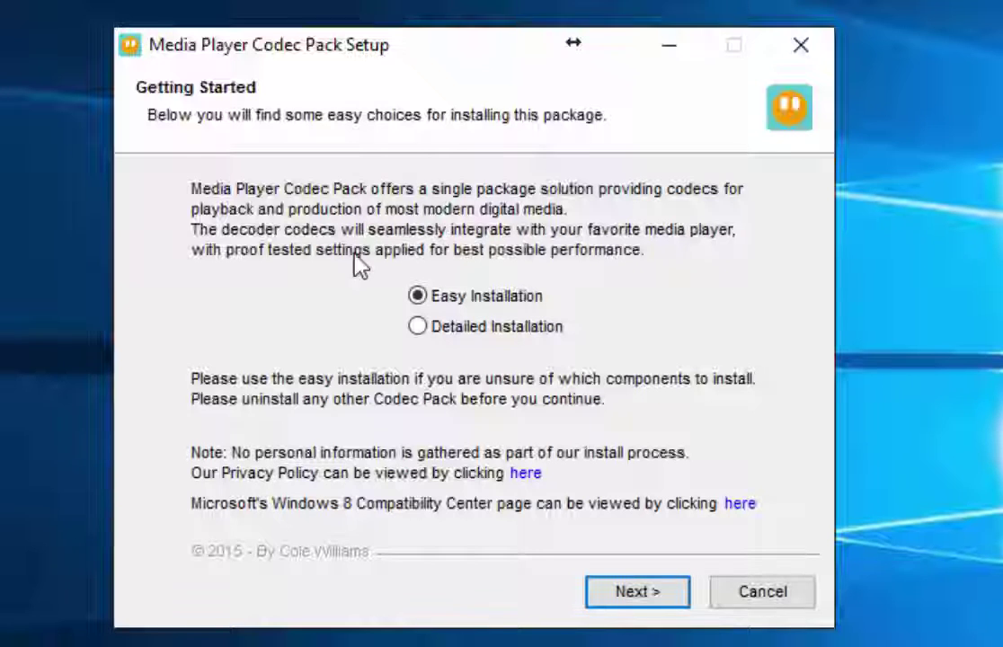
{"action": "left_click", "coordinate": [620, 595]}
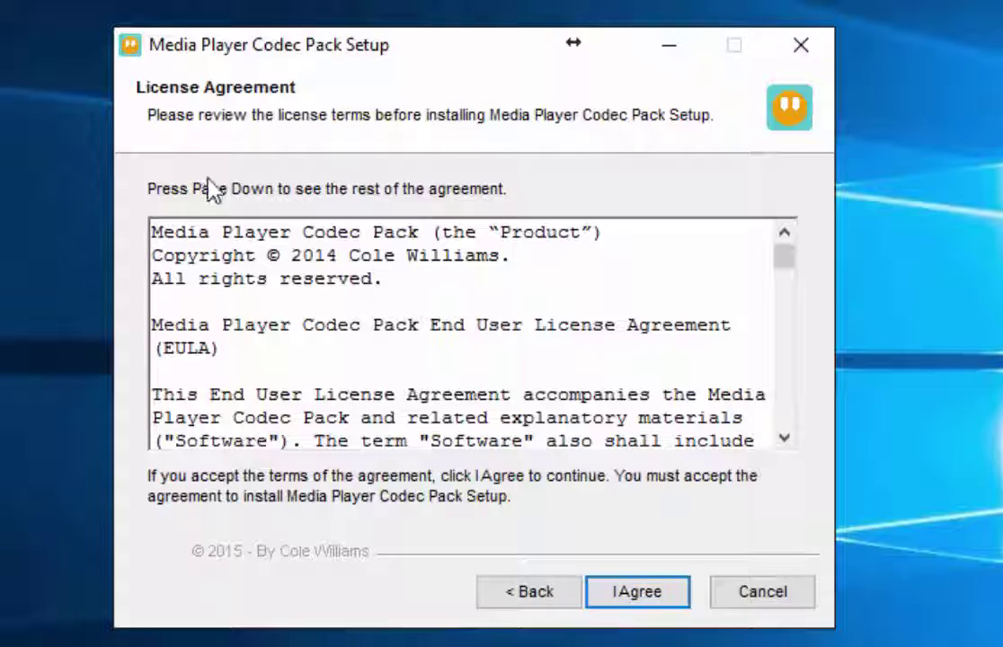
{"action": "left_click", "coordinate": [650, 598]}
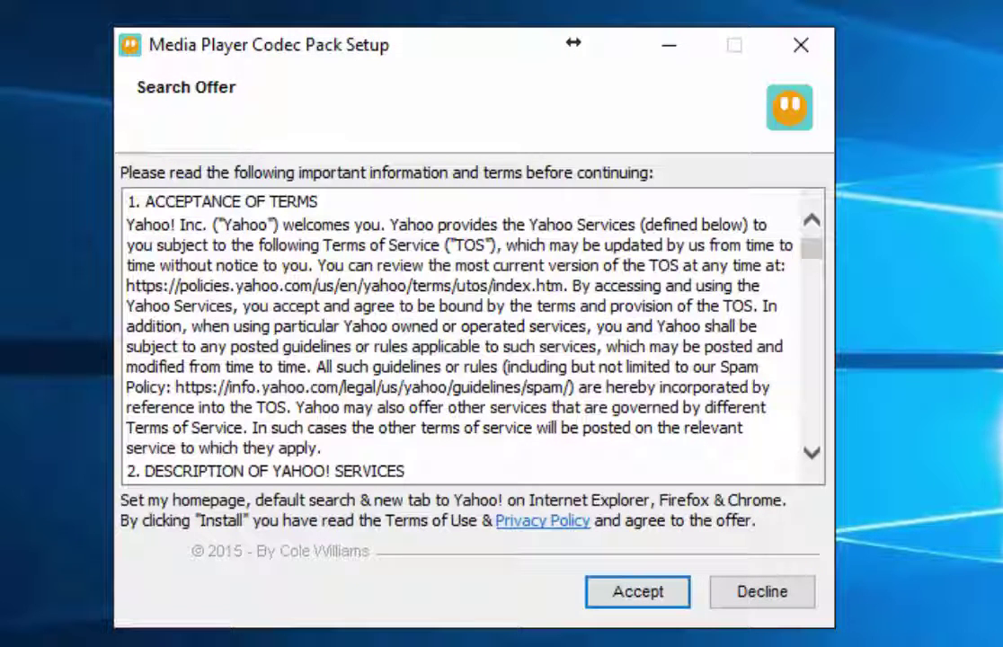
{"action": "left_click", "coordinate": [761, 593]}
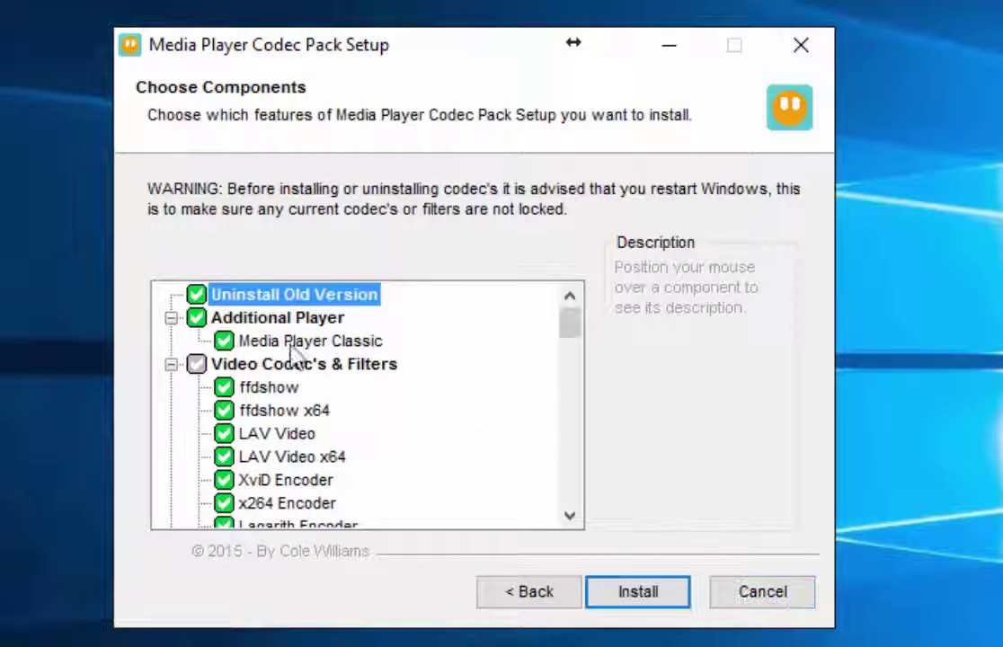
- Install the codec pack with all preselected components, finish the setup and dismiss the restart notice
{"action": "scroll", "coordinate": [445, 440], "scroll_direction": "down", "scroll_amount": 15}
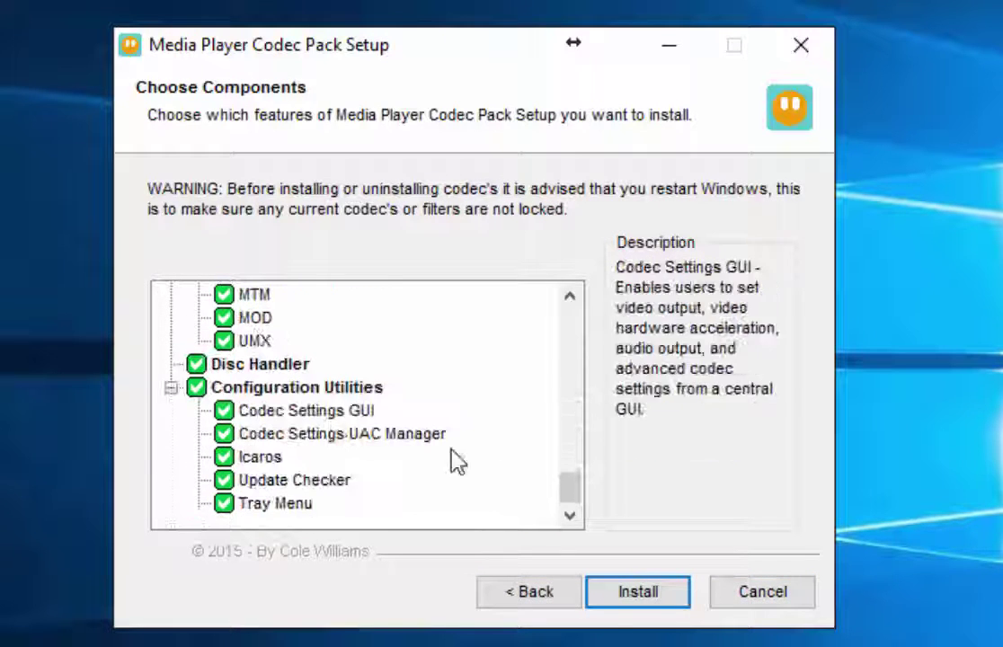
{"action": "left_click", "coordinate": [638, 595]}
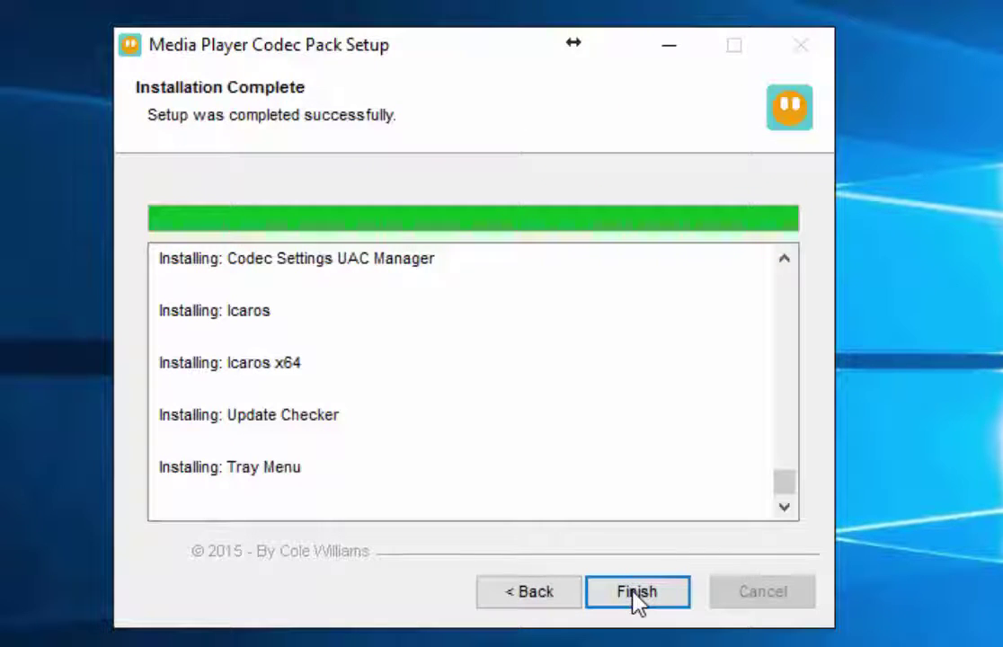
{"action": "left_click", "coordinate": [634, 594]}
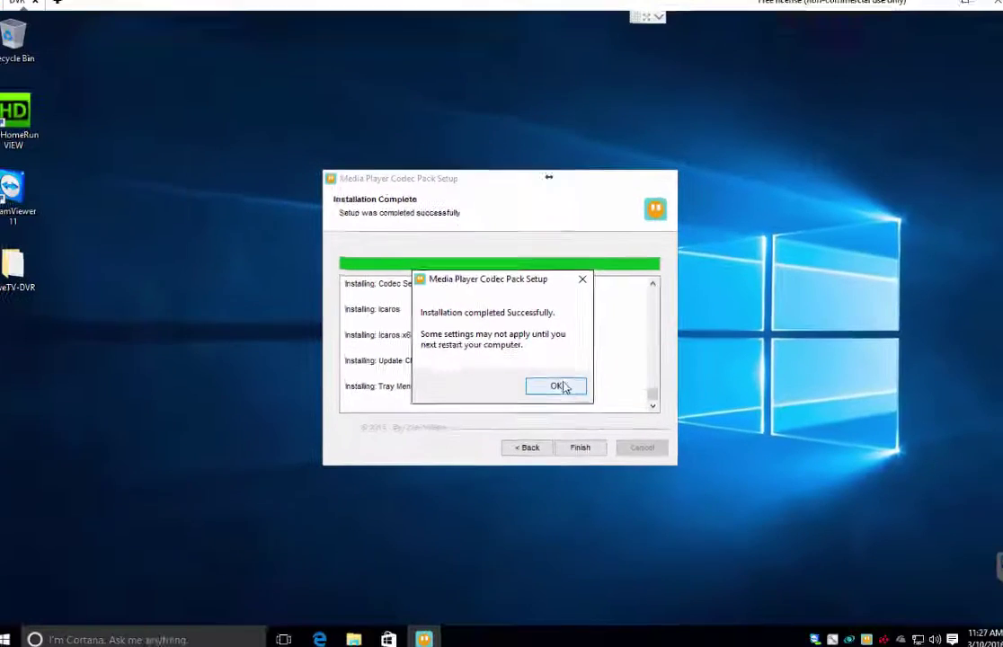
{"action": "left_click", "coordinate": [555, 385]}
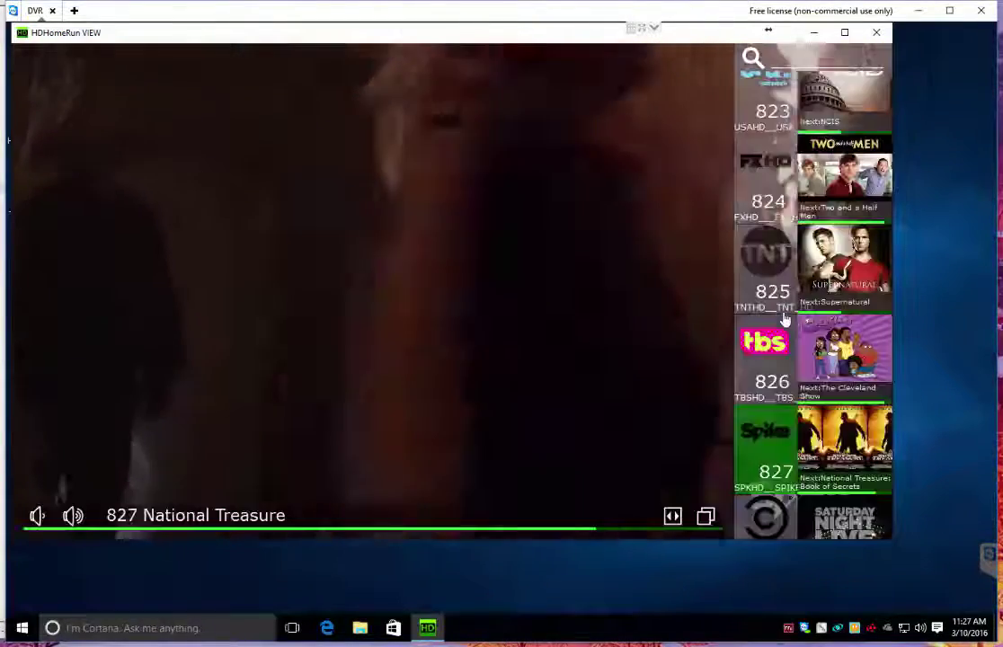
- Browse the HDHomeRun VIEW channel list and tune to channel 319, Blades of Glory, to test playback
{"action": "scroll", "coordinate": [786, 341], "scroll_direction": "down", "scroll_amount": 2}
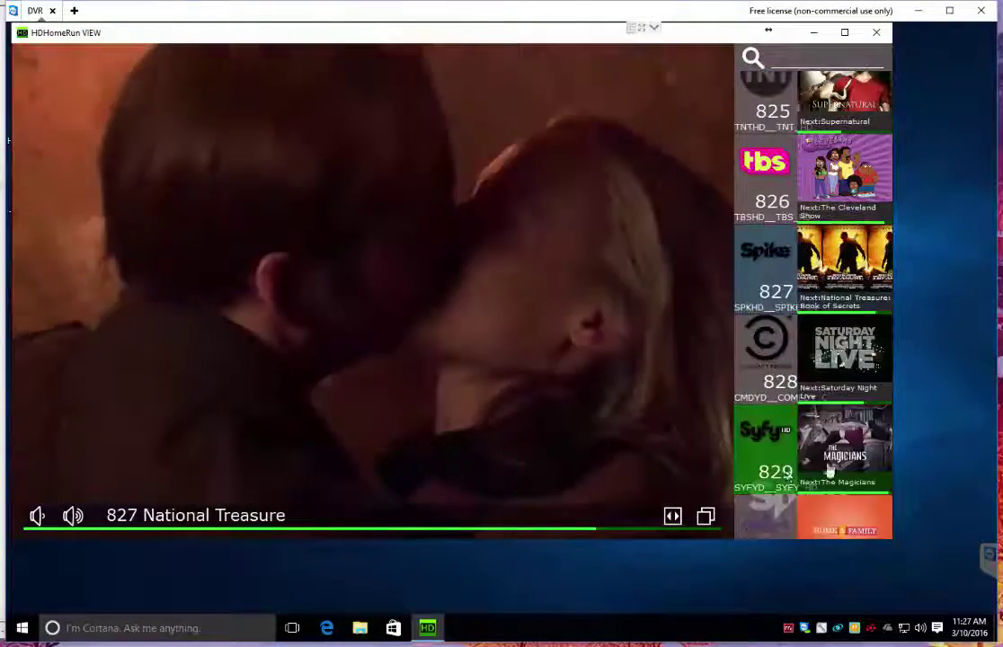
{"action": "scroll", "coordinate": [802, 407], "scroll_direction": "down", "scroll_amount": 6}
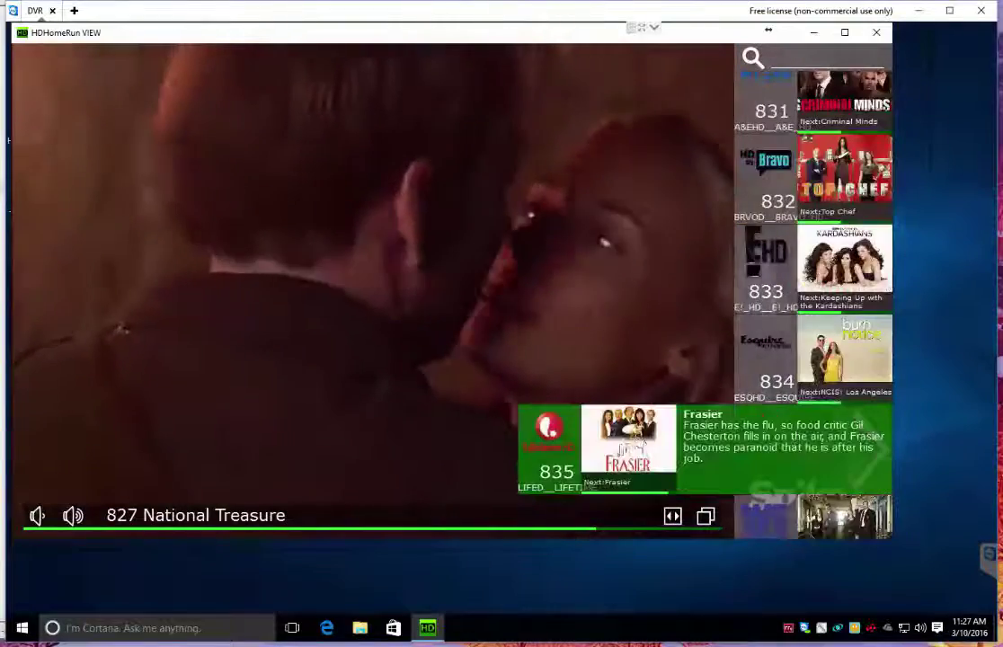
{"action": "scroll", "coordinate": [813, 177], "scroll_direction": "up", "scroll_amount": 15}
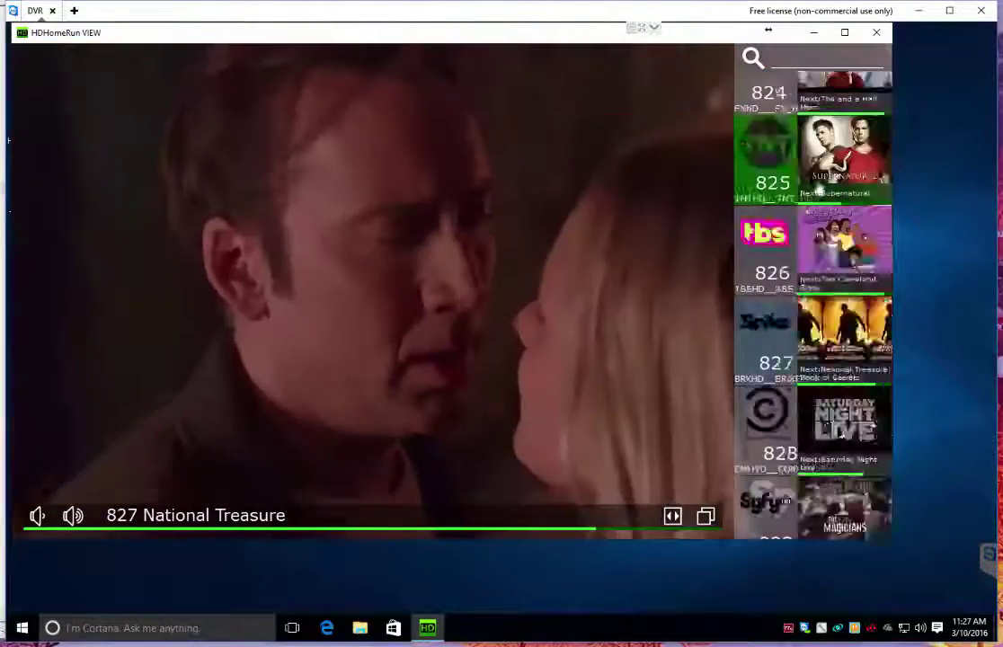
{"action": "scroll", "coordinate": [817, 186], "scroll_direction": "up", "scroll_amount": 20}
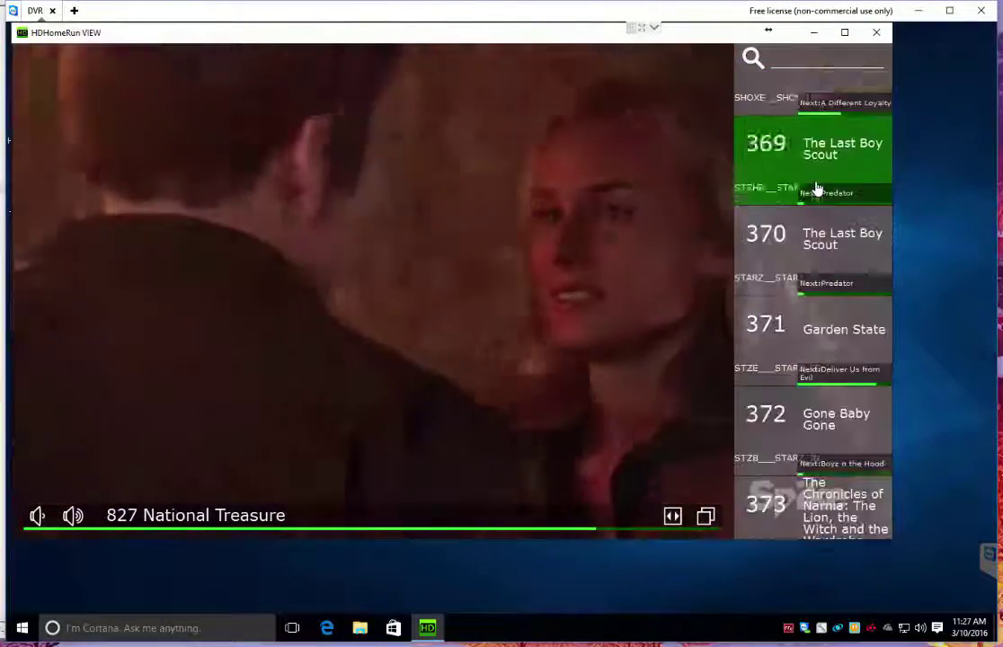
{"action": "scroll", "coordinate": [817, 186], "scroll_direction": "up", "scroll_amount": 4}
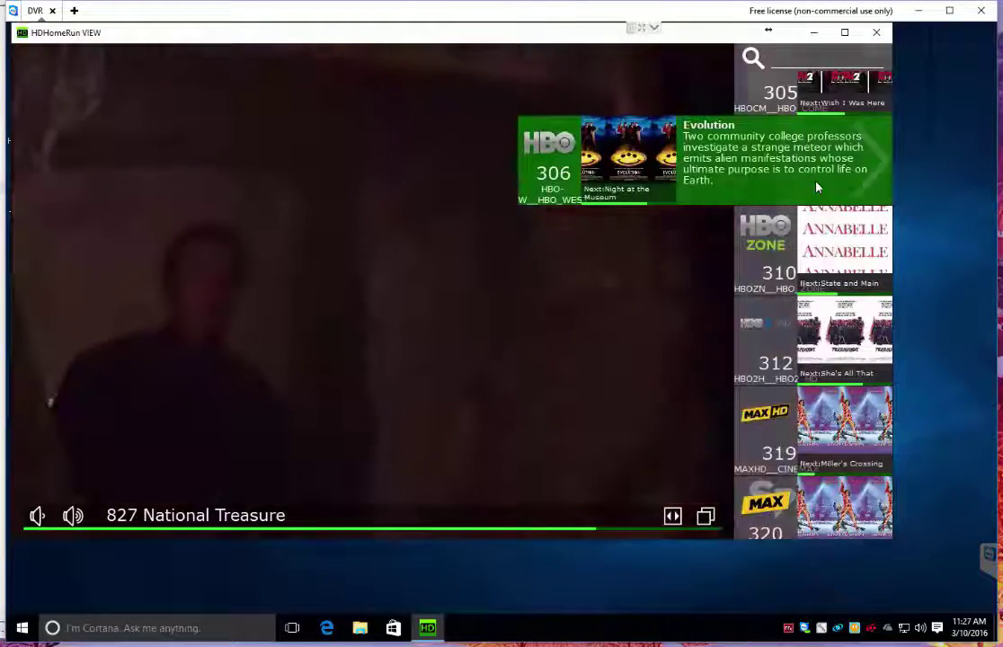
{"action": "left_click", "coordinate": [835, 423]}
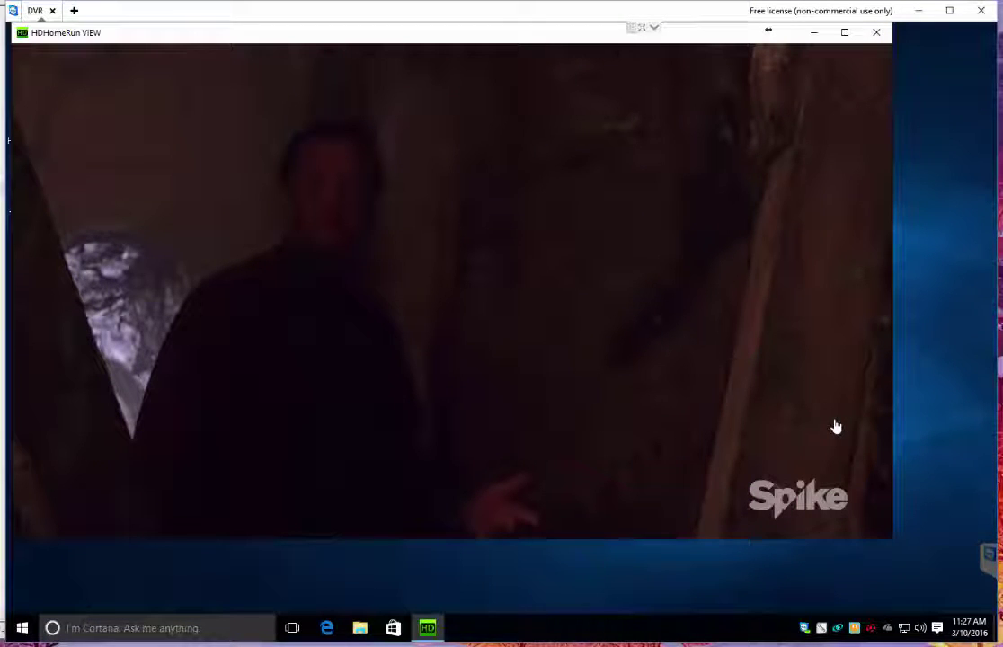
{"action": "left_click", "coordinate": [850, 433]}
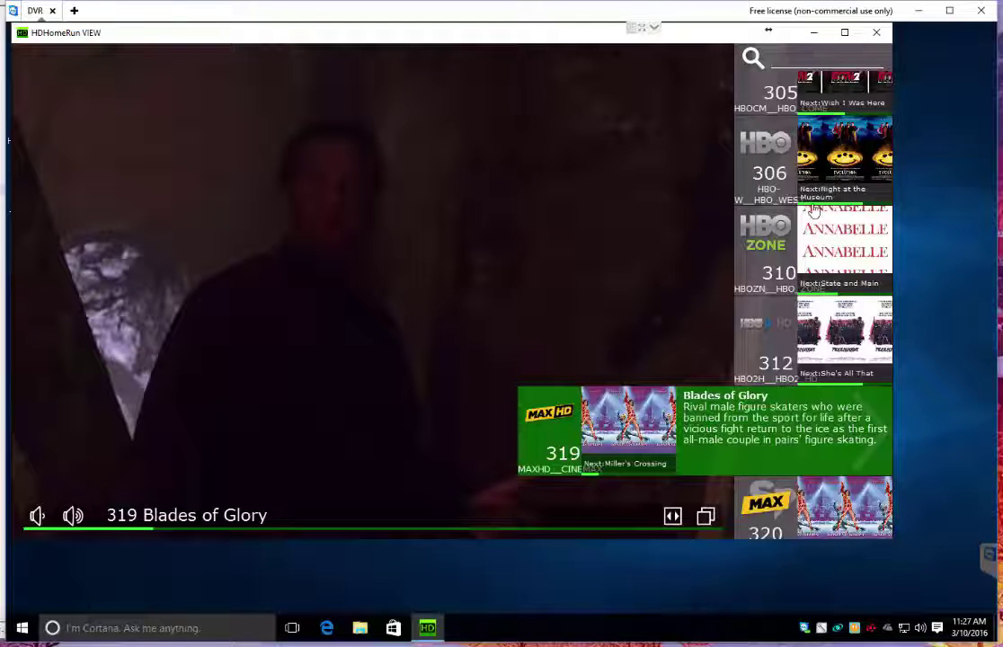
- Tune to channel 322, For Love or Money, and check its playback
{"action": "scroll", "coordinate": [815, 294], "scroll_direction": "down", "scroll_amount": 5}
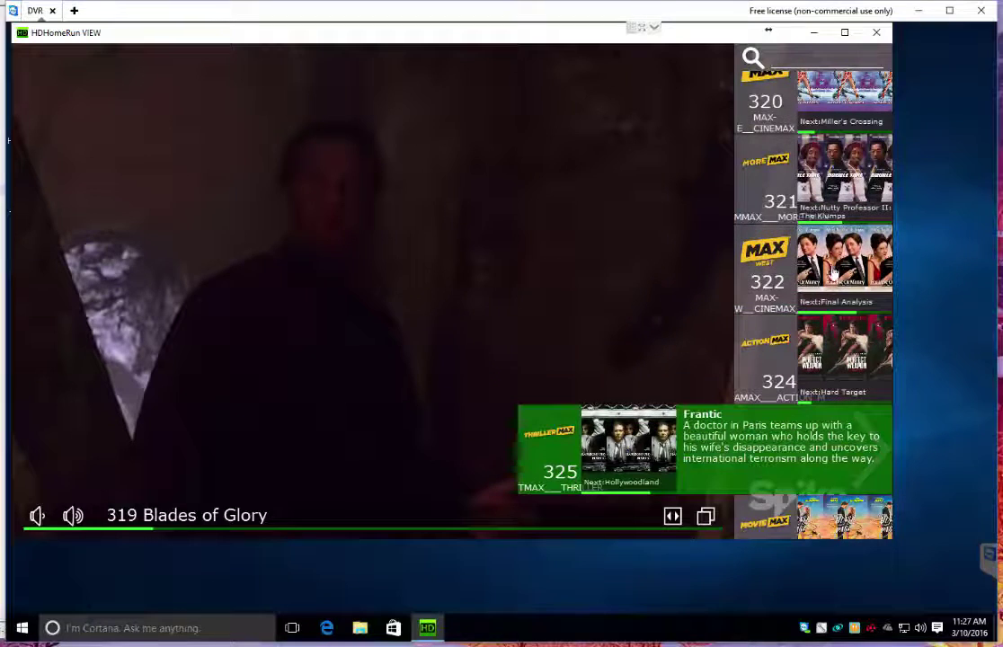
{"action": "left_click", "coordinate": [832, 270]}
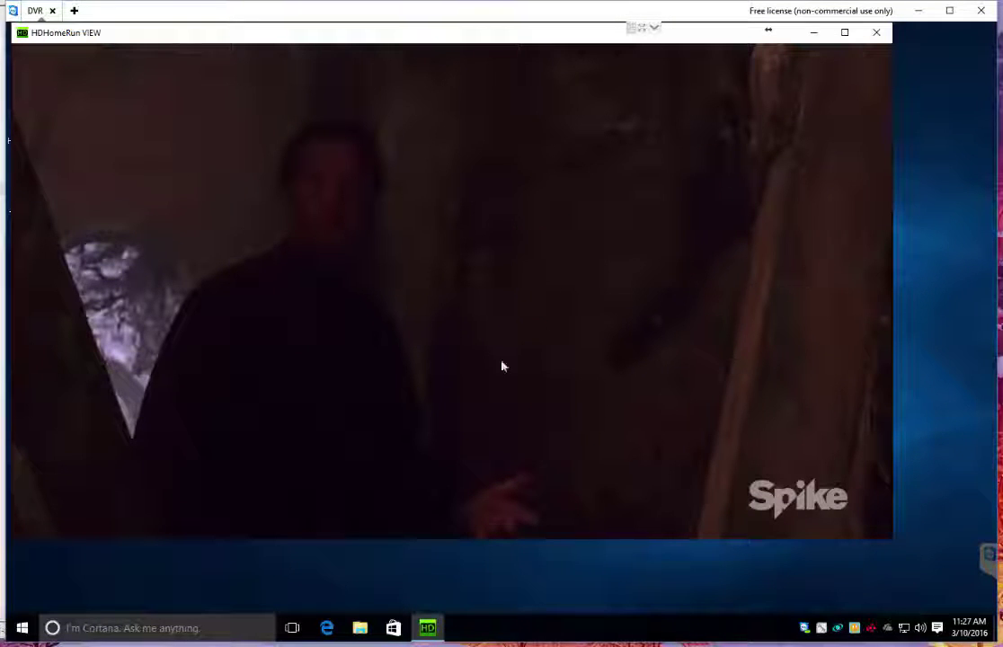
{"action": "mouse_move", "coordinate": [340, 340]}
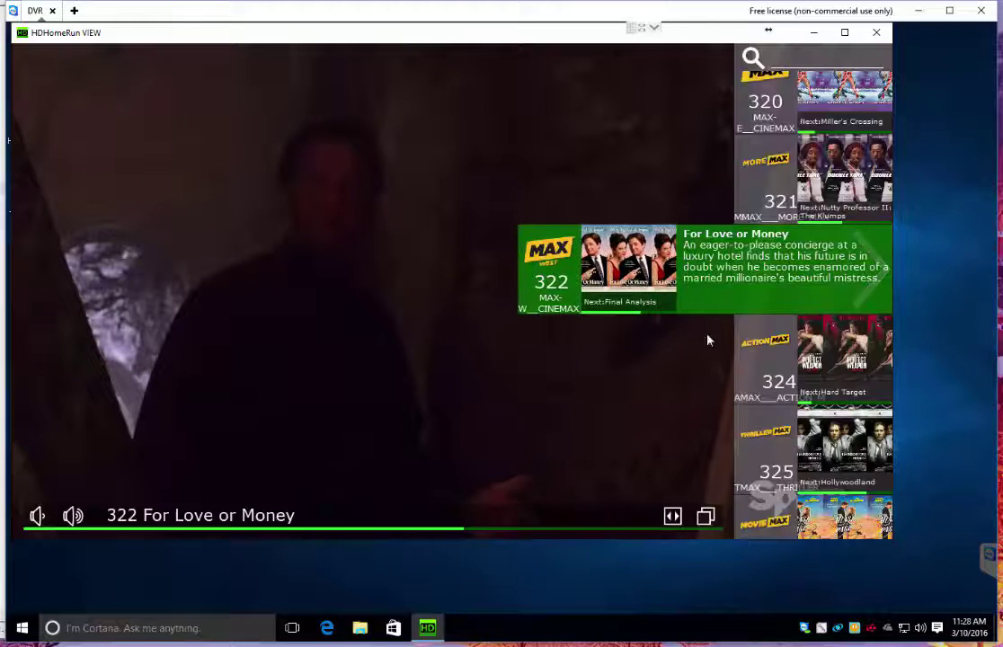
- Tune to CBS channel 803, The Price Is Right, to test playback and close HDHomeRun VIEW
{"action": "scroll", "coordinate": [841, 325], "scroll_direction": "down", "scroll_amount": 20}
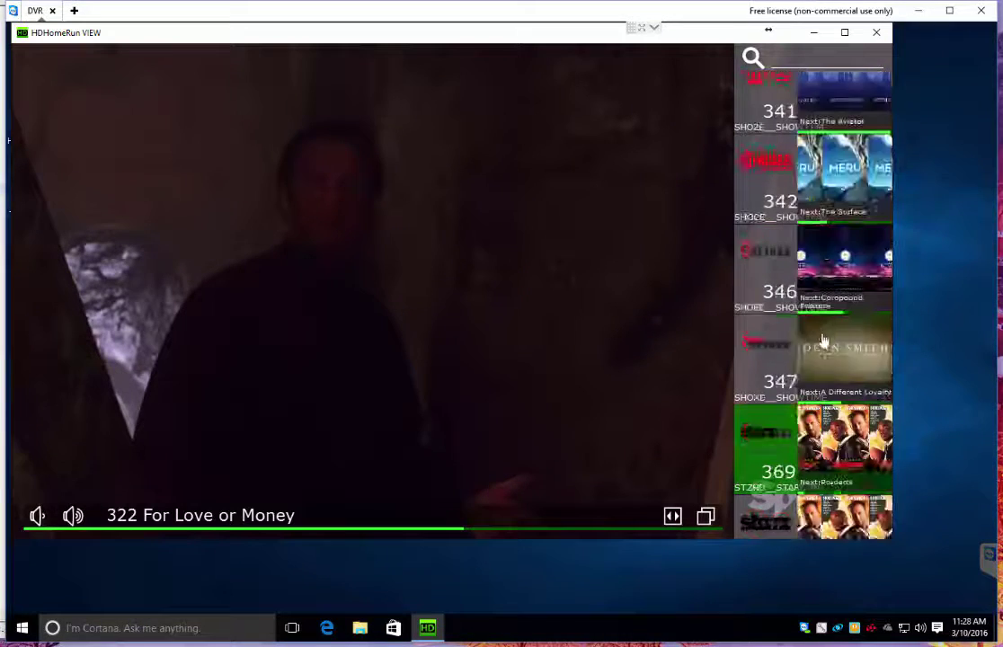
{"action": "scroll", "coordinate": [810, 331], "scroll_direction": "up", "scroll_amount": 8}
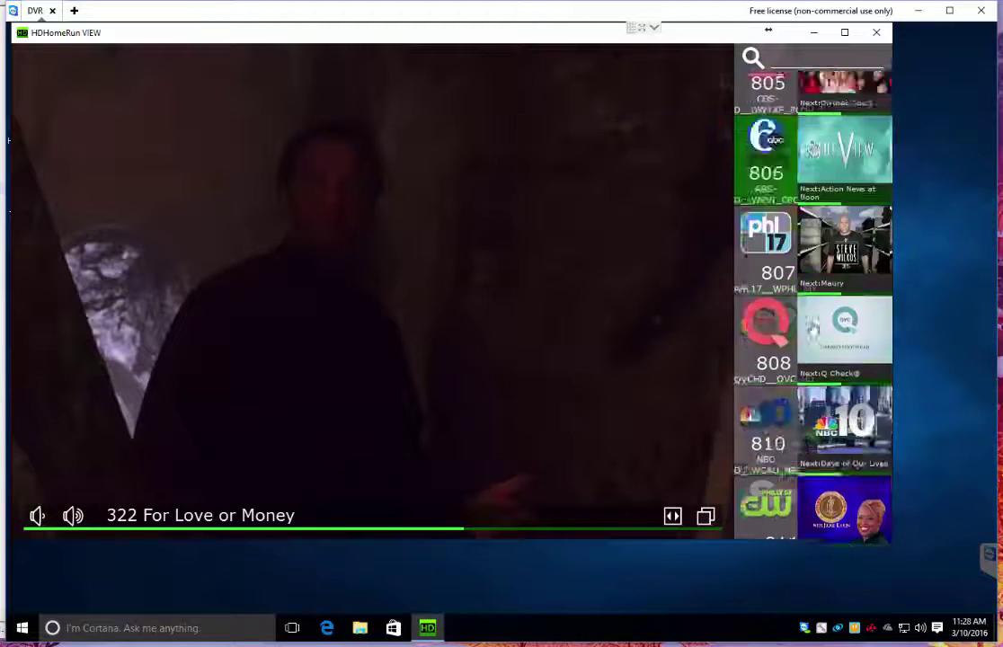
{"action": "scroll", "coordinate": [845, 265], "scroll_direction": "up", "scroll_amount": 3}
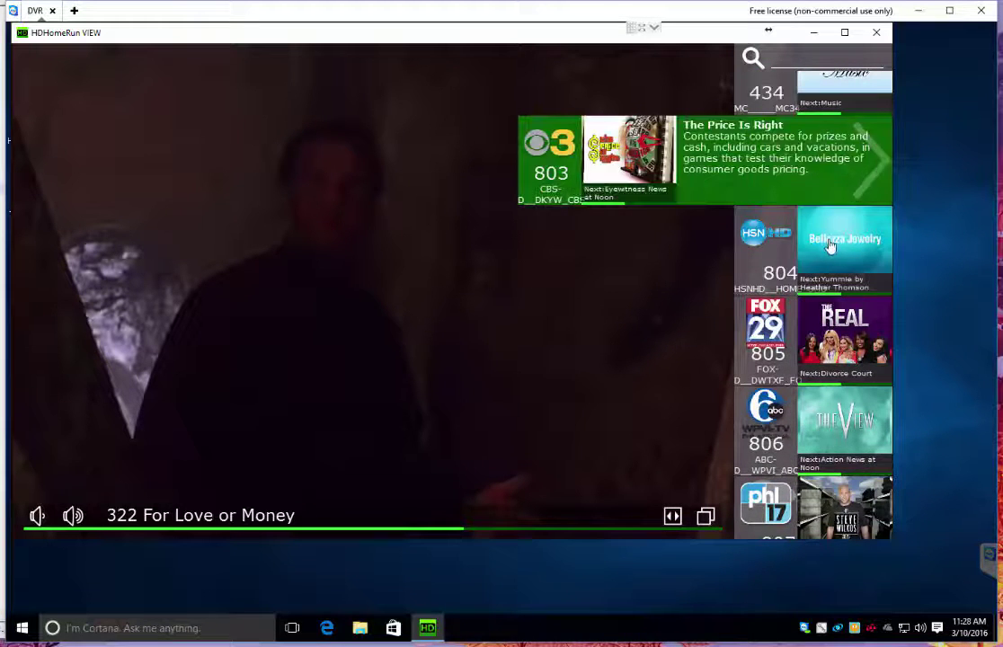
{"action": "left_click", "coordinate": [771, 385]}
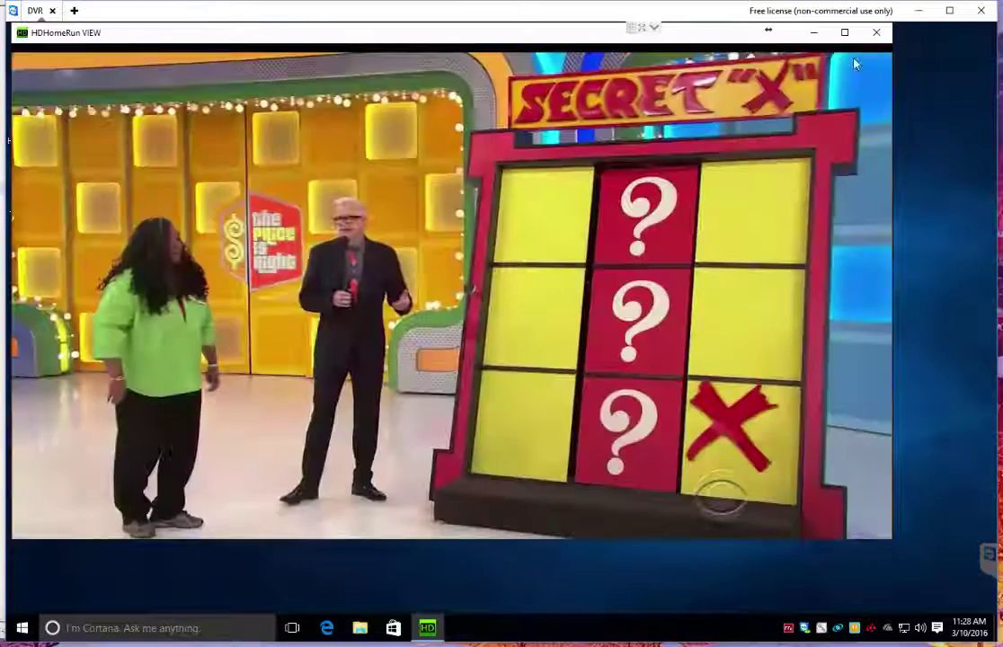
{"action": "left_click", "coordinate": [876, 35]}
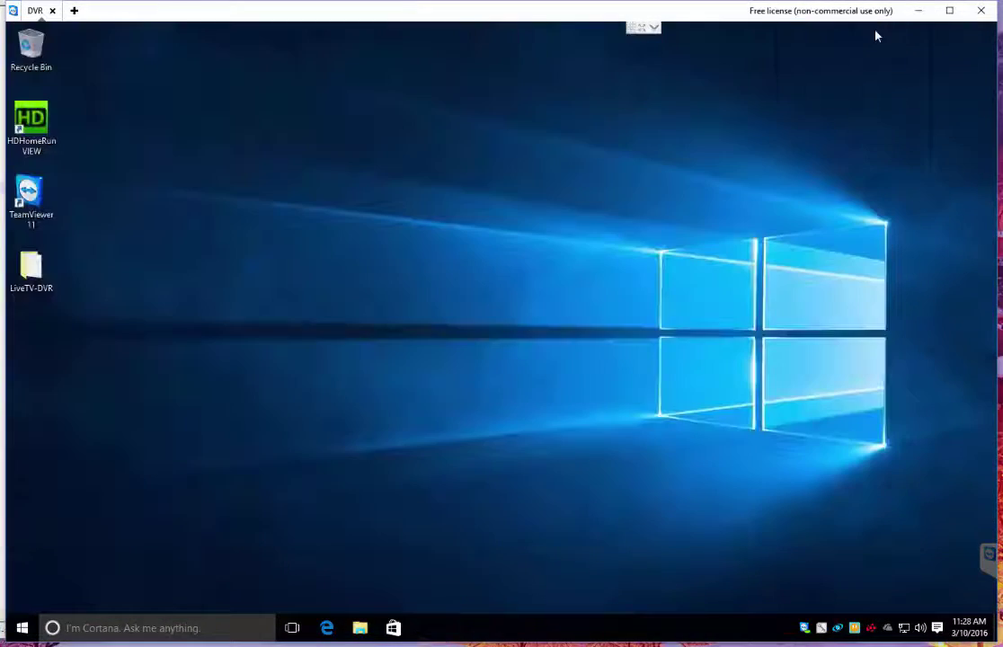